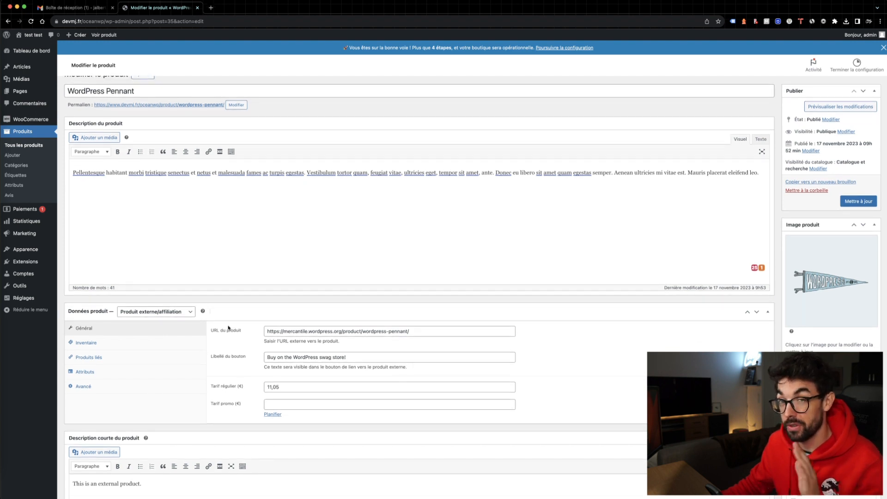
# Open the Fonctionnalités section of the advanced WooCommerce settings and review the order data storage options
pyautogui.moveTo(32, 120)
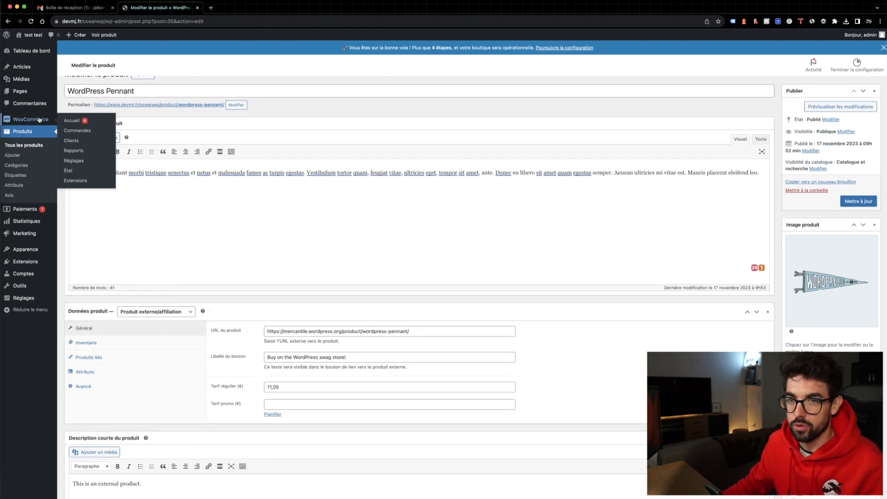
pyautogui.click(74, 163)
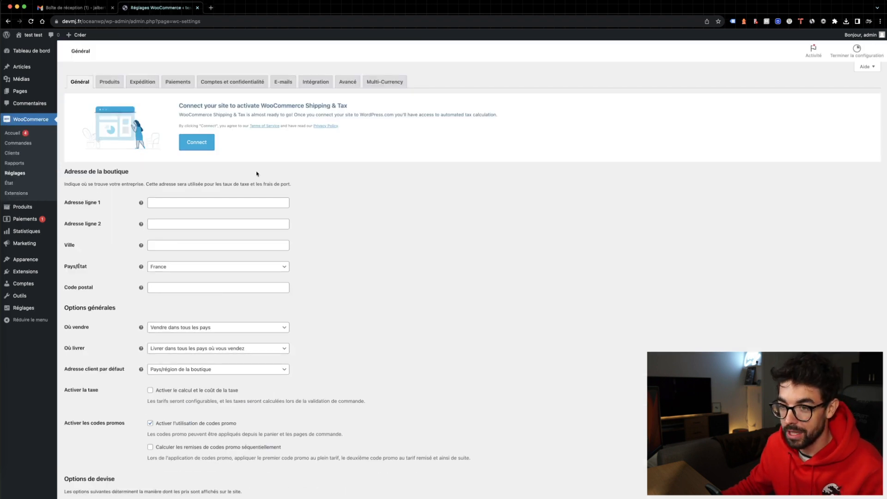
pyautogui.click(348, 84)
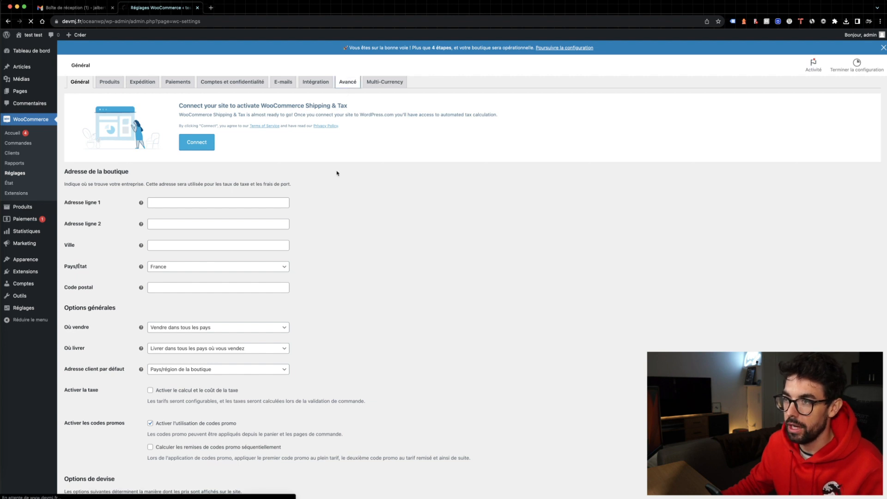
pyautogui.click(280, 169)
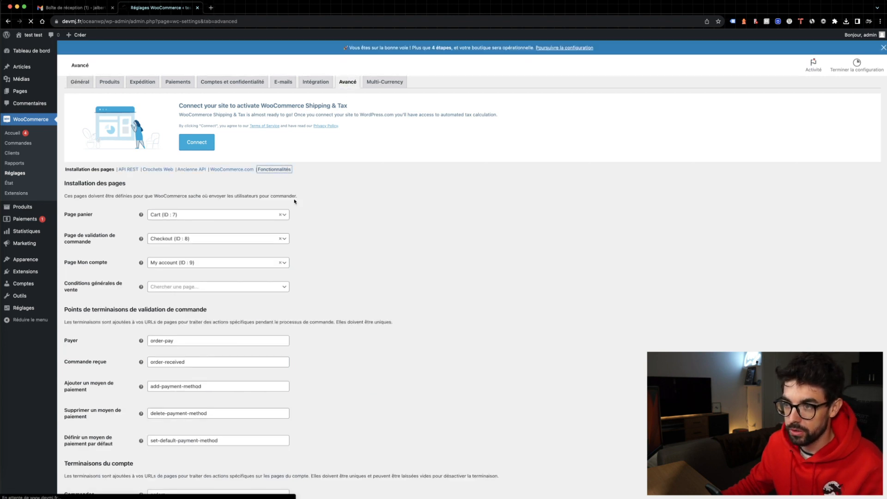
pyautogui.moveTo(95, 222); pyautogui.dragTo(64, 218)
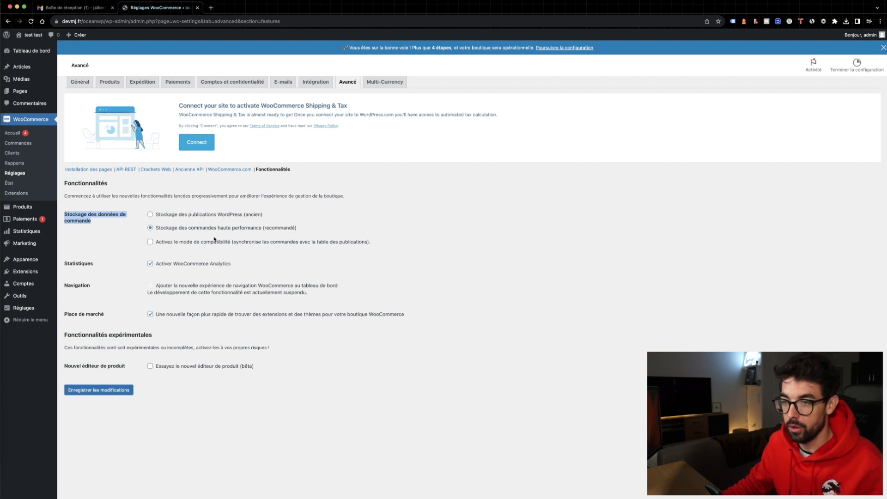
pyautogui.click(194, 209)
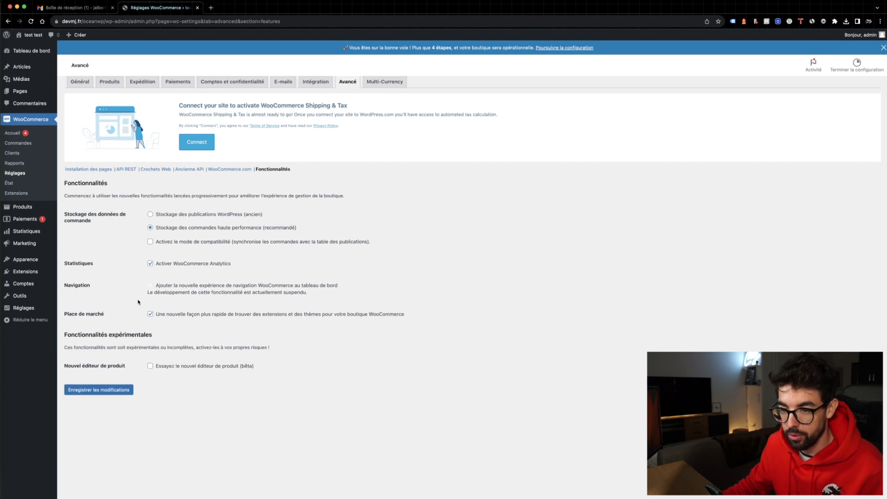
# Enable the experimental new product editor (beta) in the WooCommerce features and save the changes
pyautogui.moveTo(74, 366); pyautogui.dragTo(110, 365)
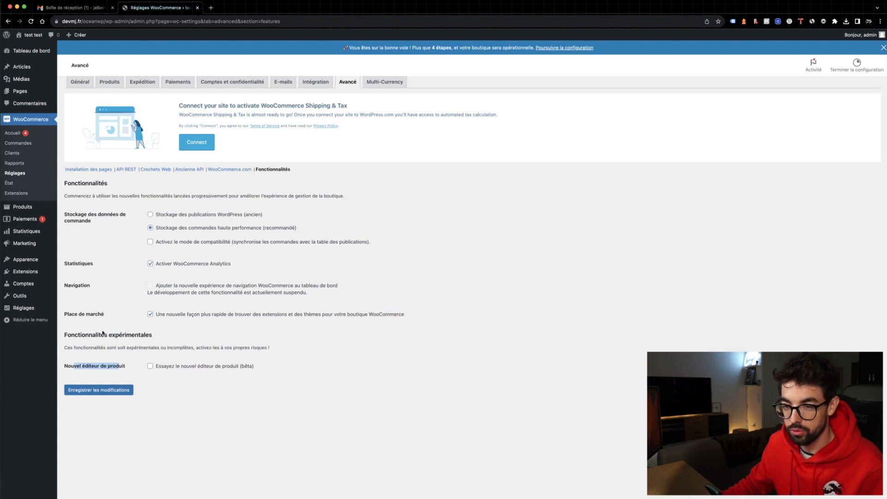
pyautogui.moveTo(66, 336); pyautogui.dragTo(192, 341)
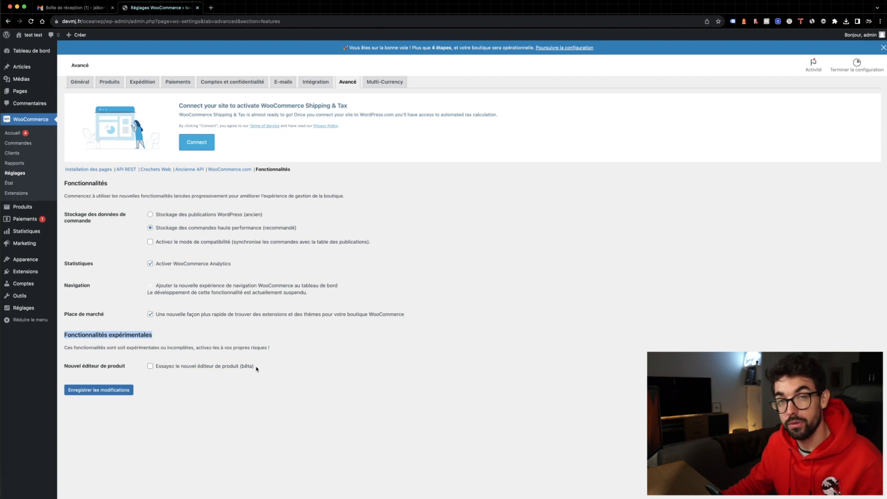
pyautogui.click(168, 366)
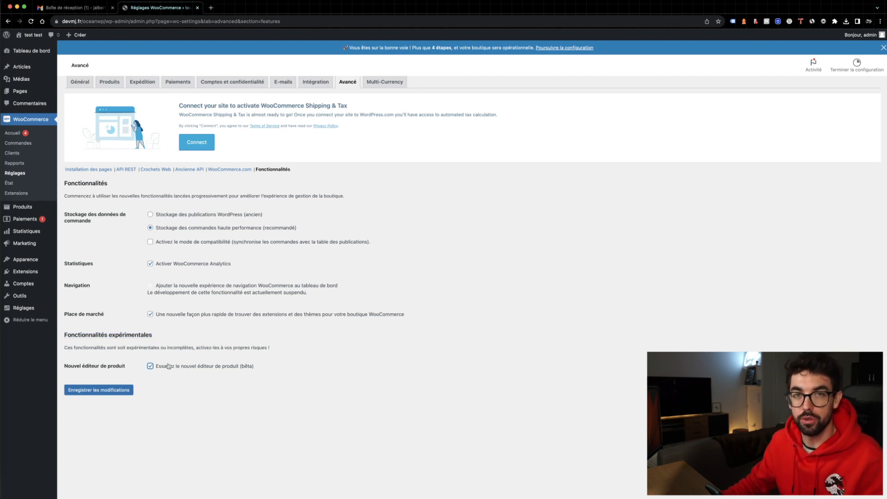
pyautogui.click(107, 391)
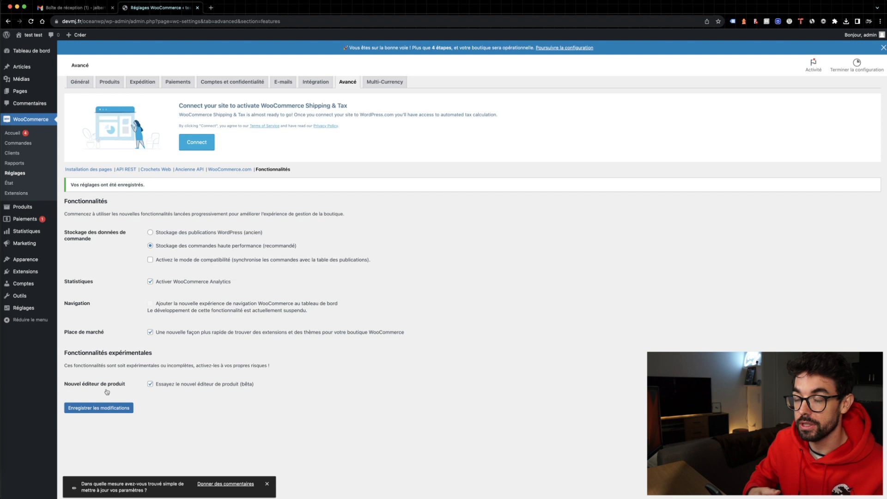
# Open the existing WordPress Pennant product from the list of all products and look through its edit form
pyautogui.moveTo(23, 207)
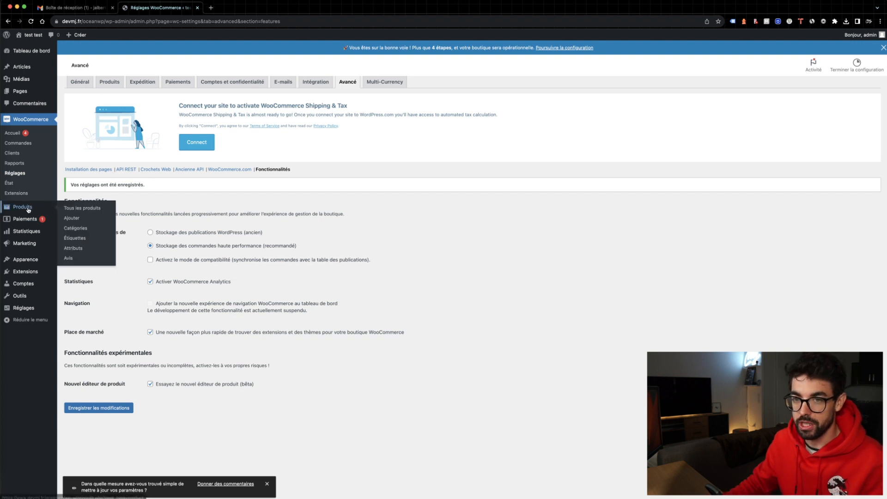
pyautogui.click(105, 208)
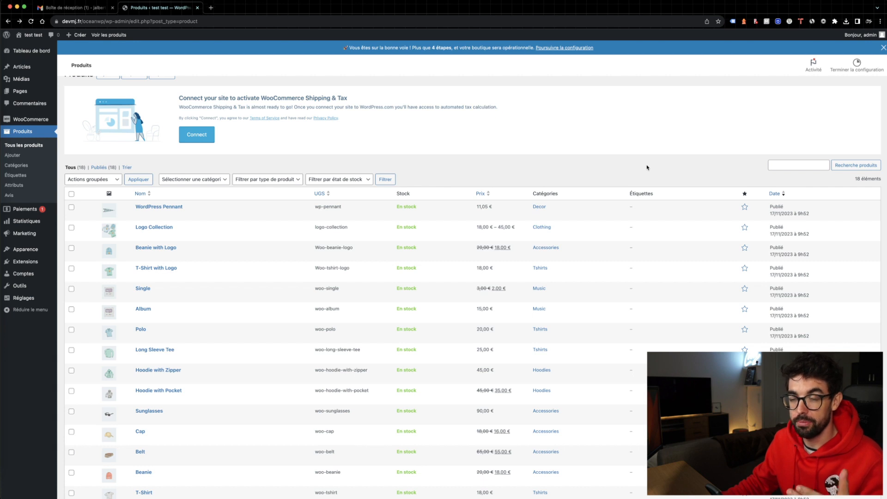
pyautogui.click(179, 207)
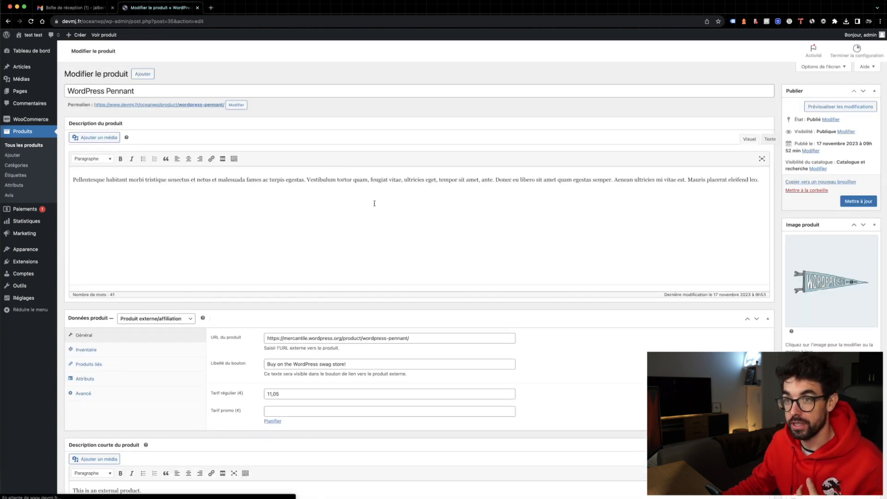
pyautogui.scroll(-6, 629, 153)
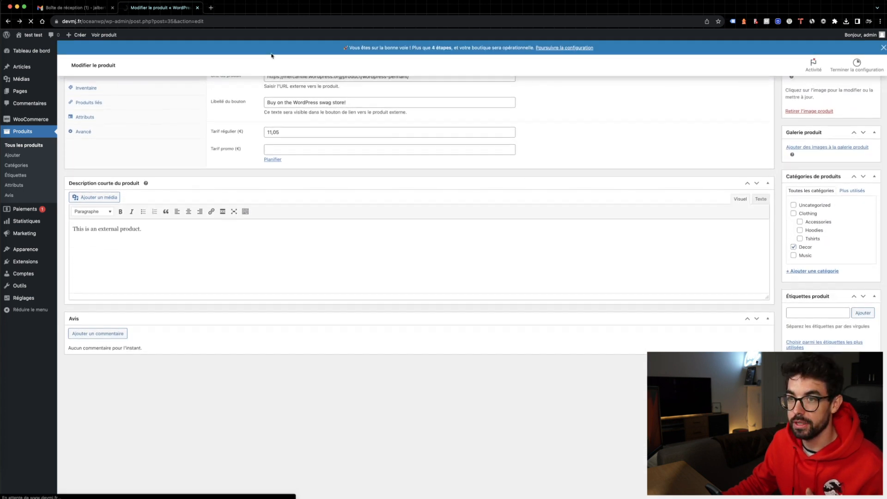
# Start adding a new product, go through the highlights tour of the new product form, and close it
pyautogui.click(103, 75)
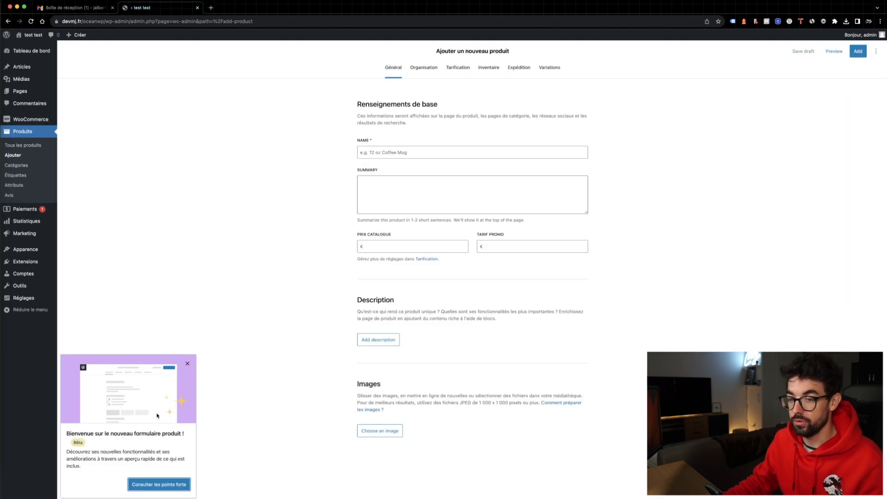
pyautogui.click(148, 488)
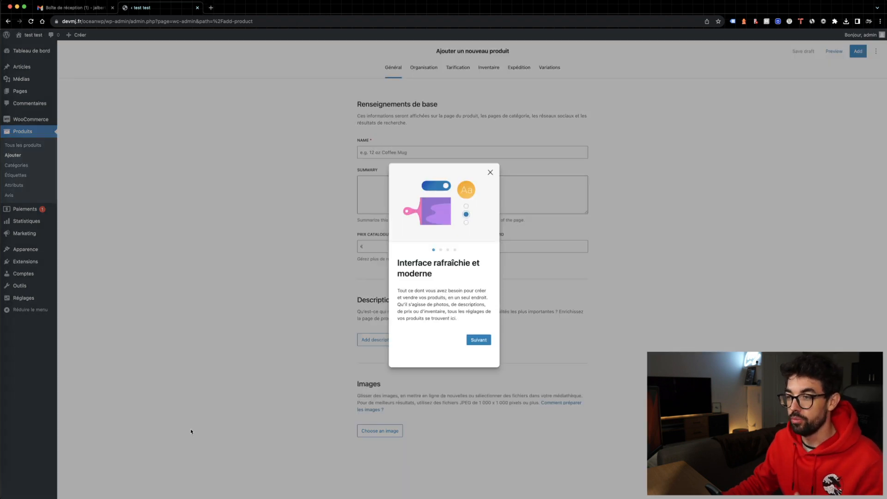
pyautogui.click(477, 341)
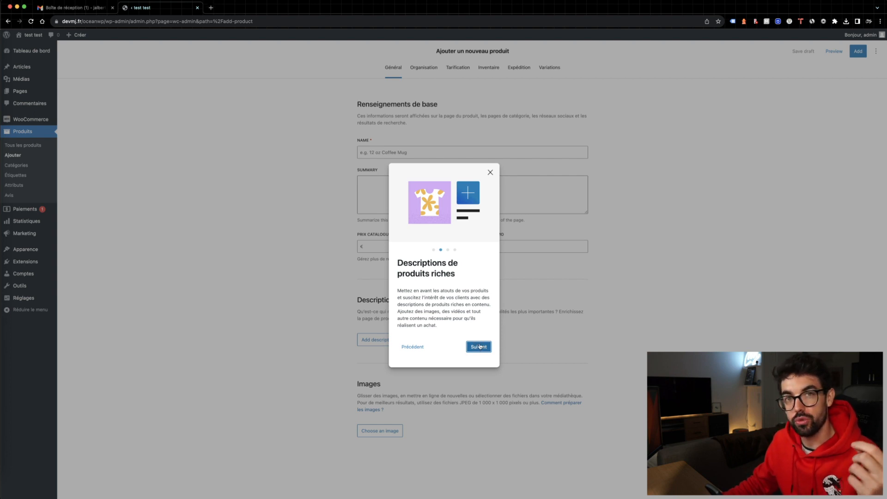
pyautogui.click(480, 346)
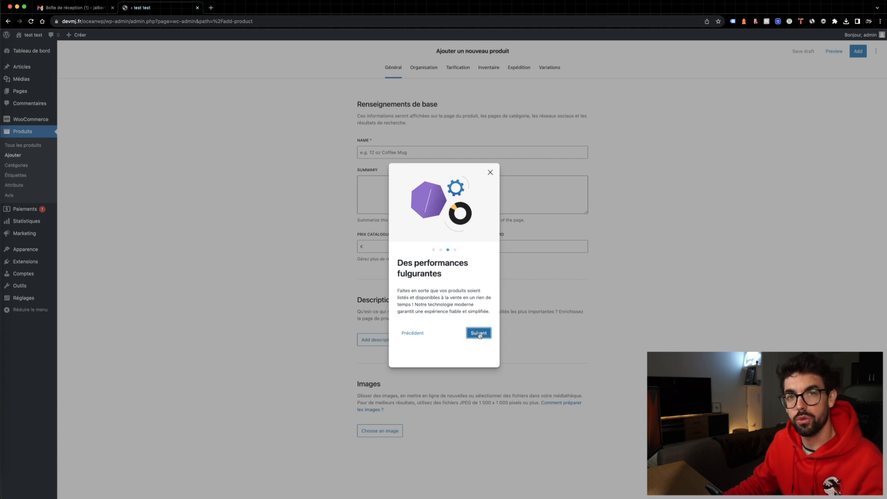
pyautogui.click(479, 334)
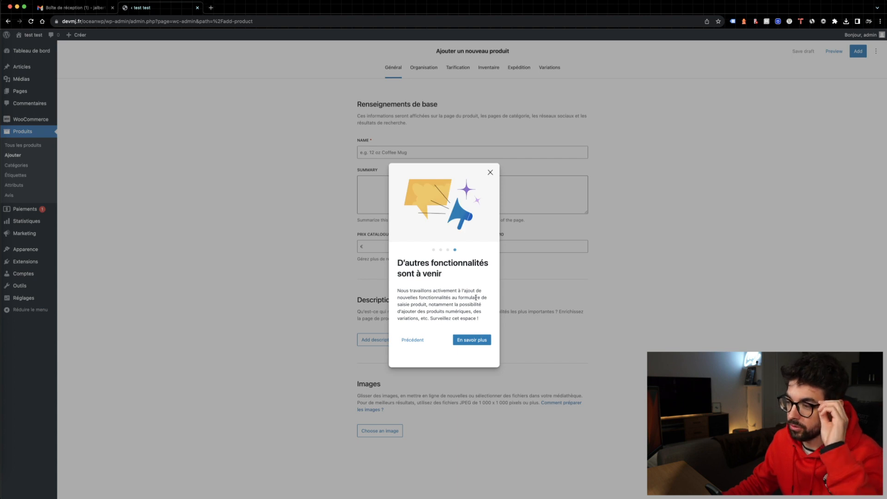
pyautogui.click(490, 173)
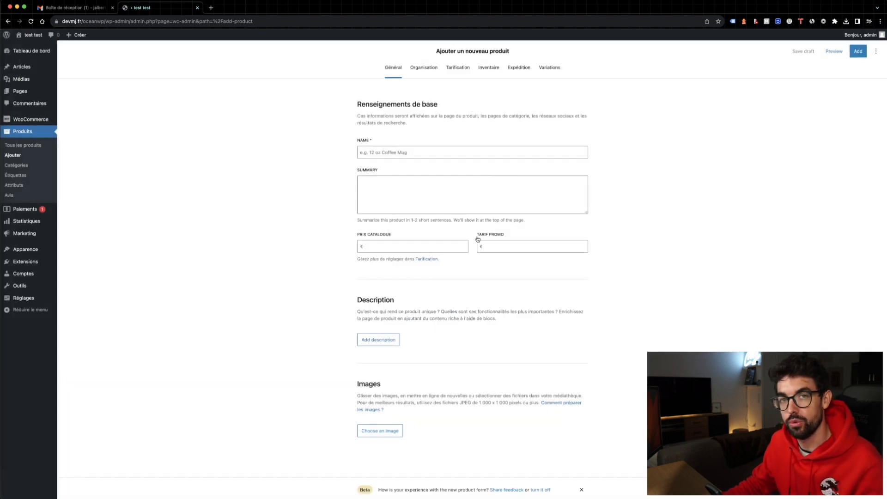
# Name the new product "Test"
pyautogui.click(438, 152)
pyautogui.write('Te')
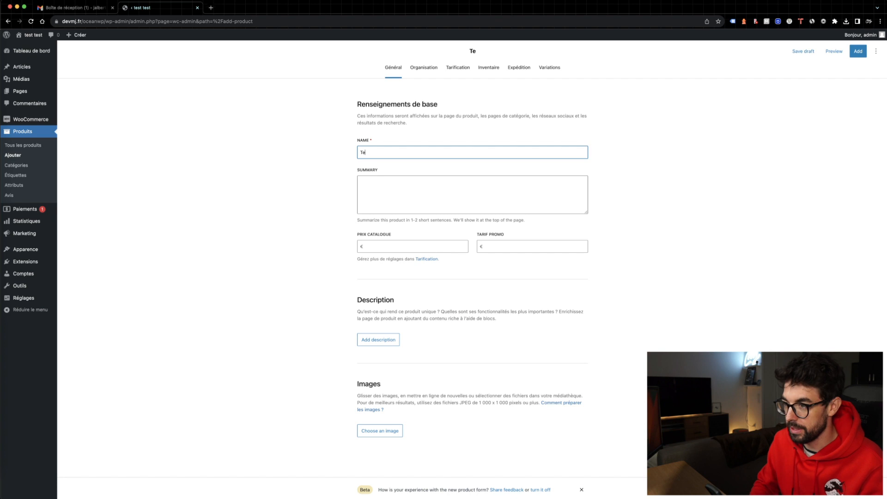
pyautogui.write('st')
# Look at the extra text formatting options of the product summary and enter "description courte" as its text
pyautogui.click(397, 178)
pyautogui.click(465, 172)
pyautogui.click(397, 197)
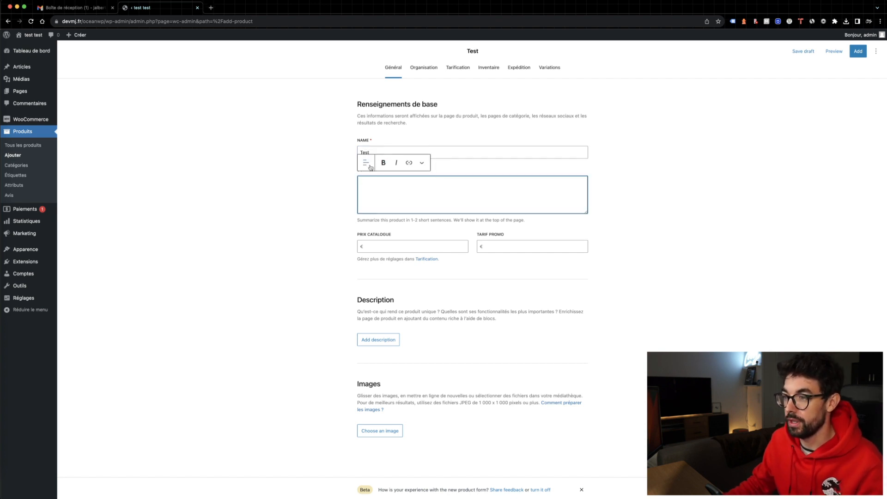
pyautogui.click(421, 164)
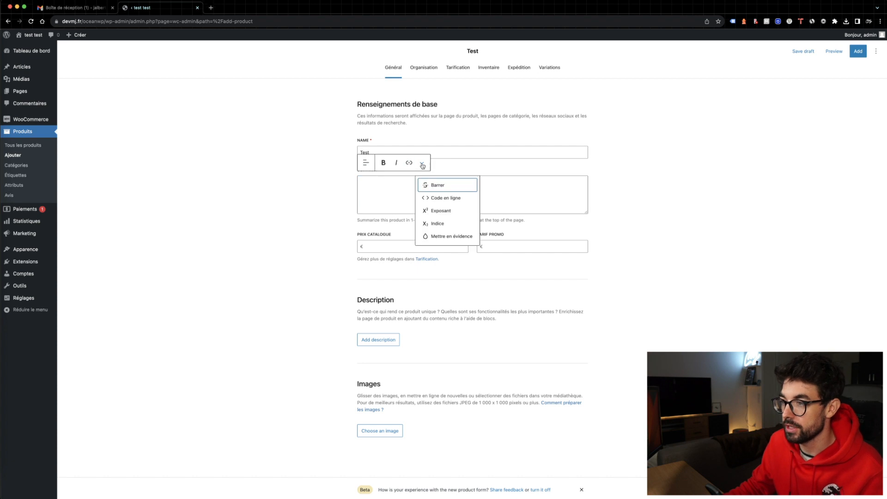
pyautogui.click(400, 187)
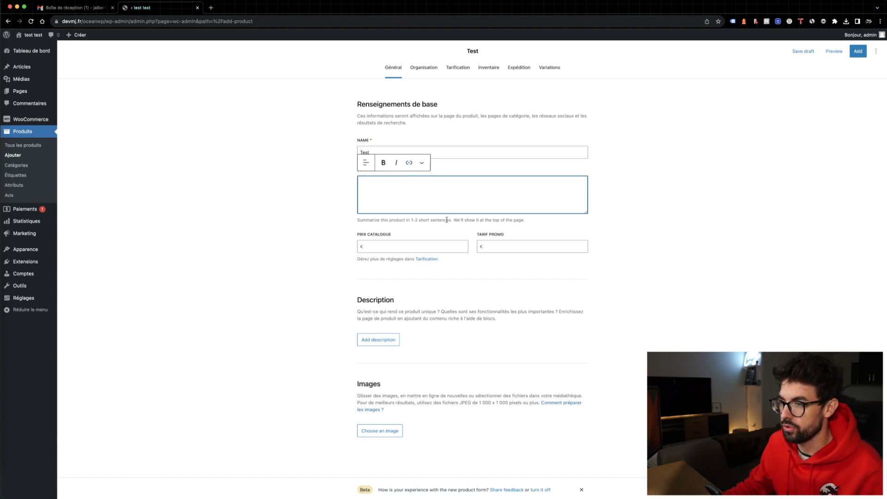
pyautogui.write('t')
pyautogui.press('BackSpace')
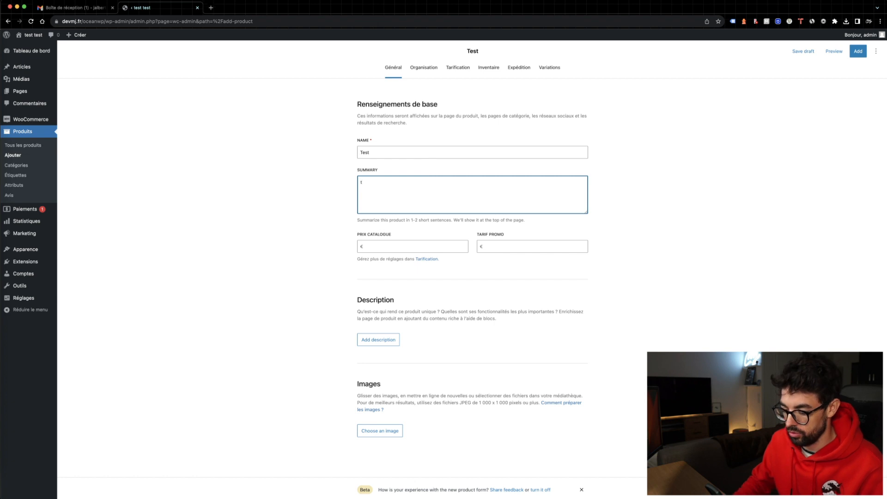
pyautogui.write('description courte')
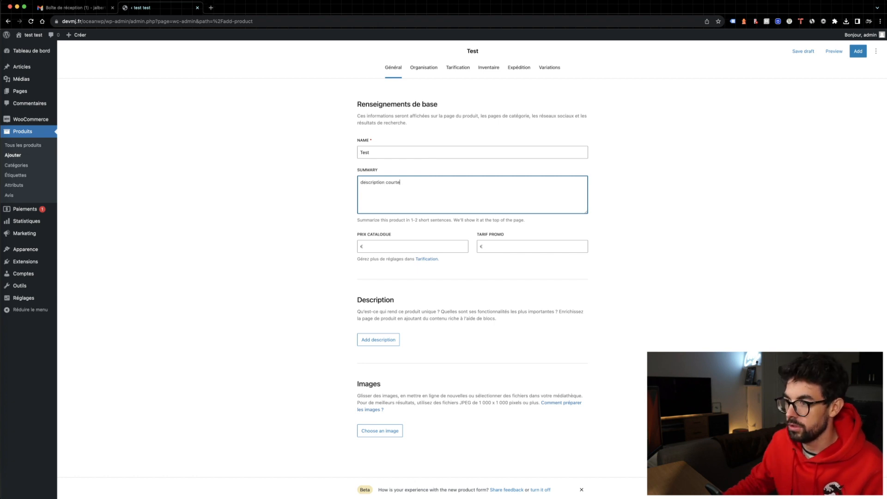
# Set the product's list price to 20 €, leaving the promotional price empty
pyautogui.click(363, 267)
pyautogui.click(374, 242)
pyautogui.write('20')
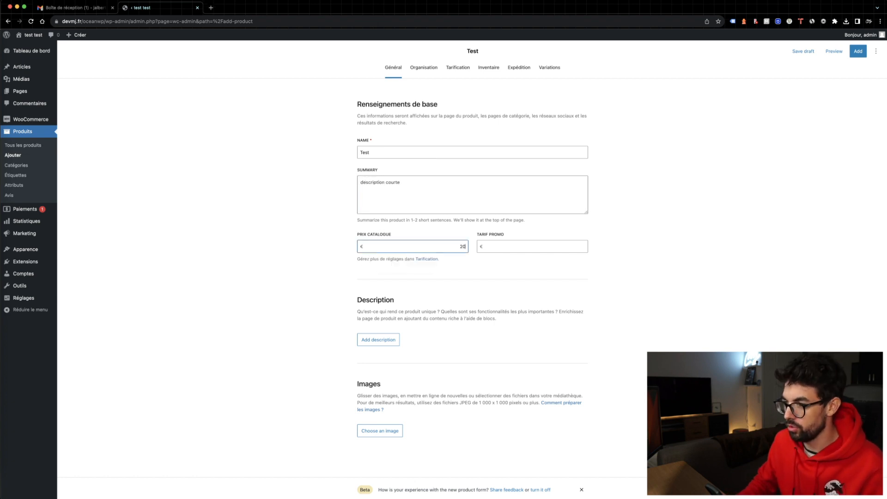
pyautogui.click(504, 243)
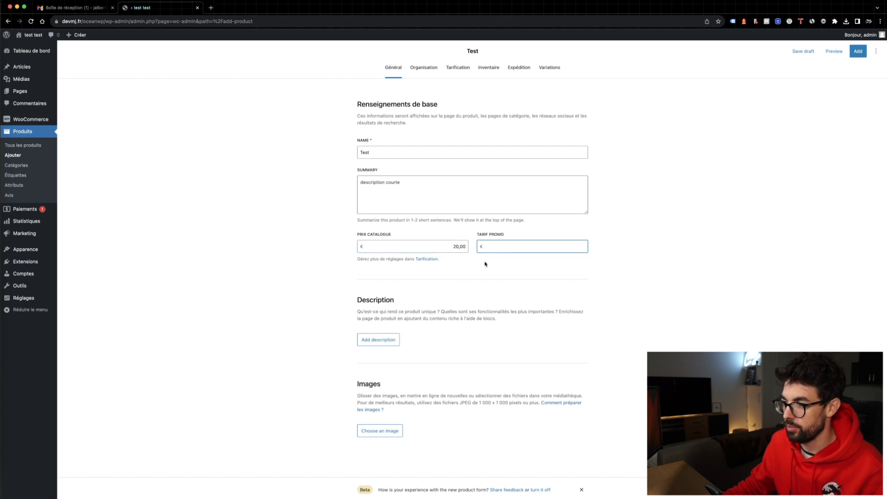
# Add a full product description with a paragraph reading "blabla", after viewing the available blocks, and finish editing it
pyautogui.scroll(-1, 485, 264)
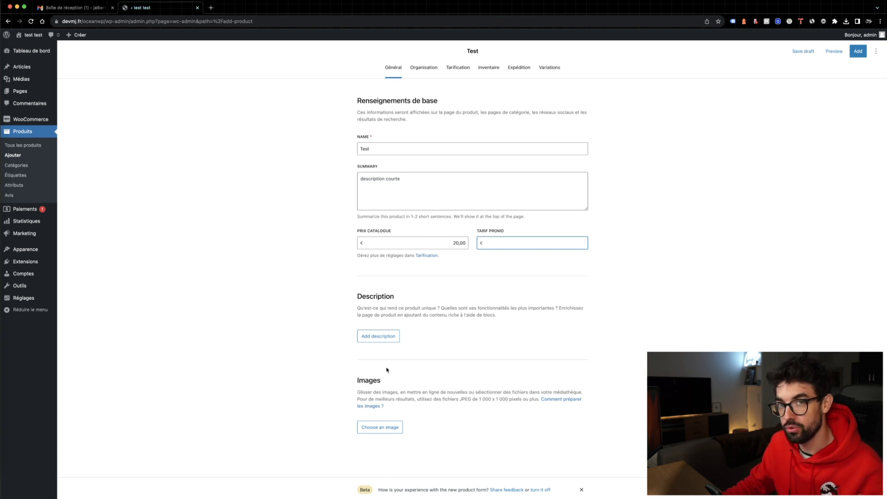
pyautogui.click(378, 335)
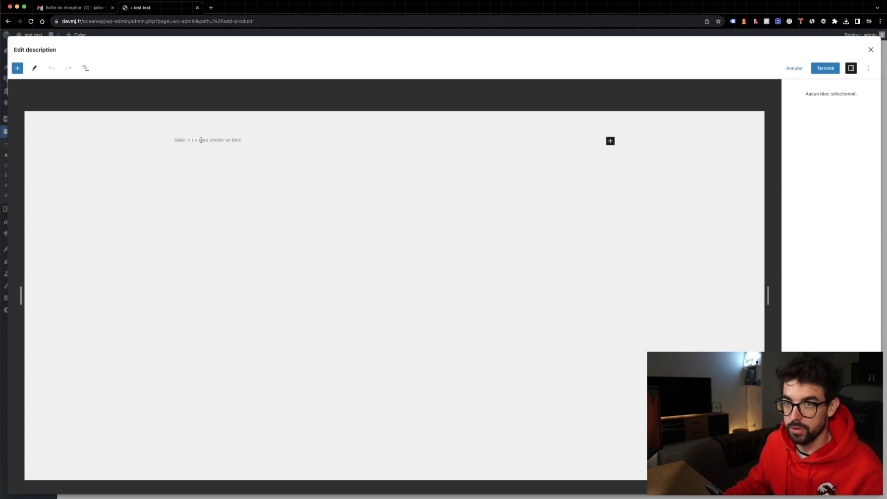
pyautogui.click(17, 68)
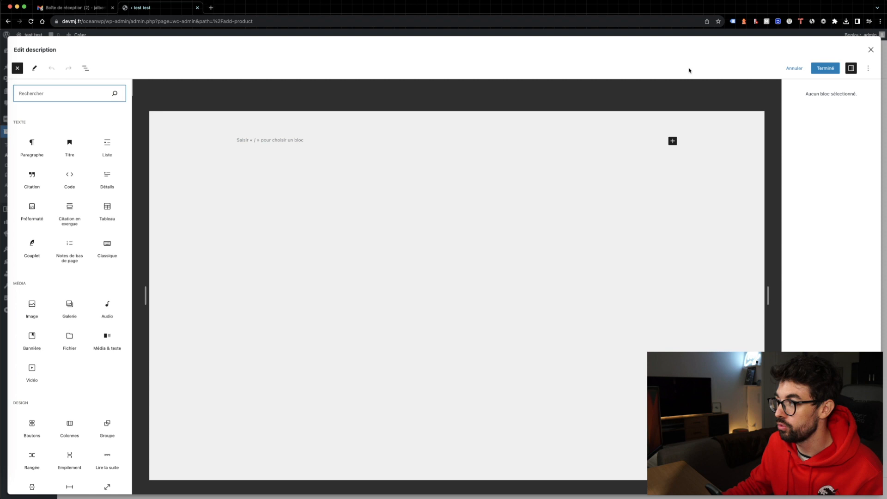
pyautogui.click(238, 140)
pyautogui.moveTo(32, 142); pyautogui.dragTo(265, 139)
pyautogui.write('alab')
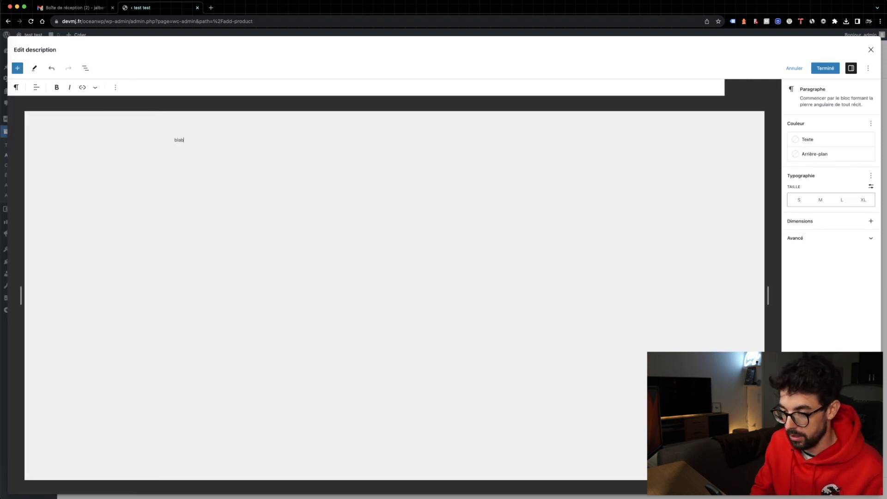
pyautogui.write('la')
pyautogui.click(825, 68)
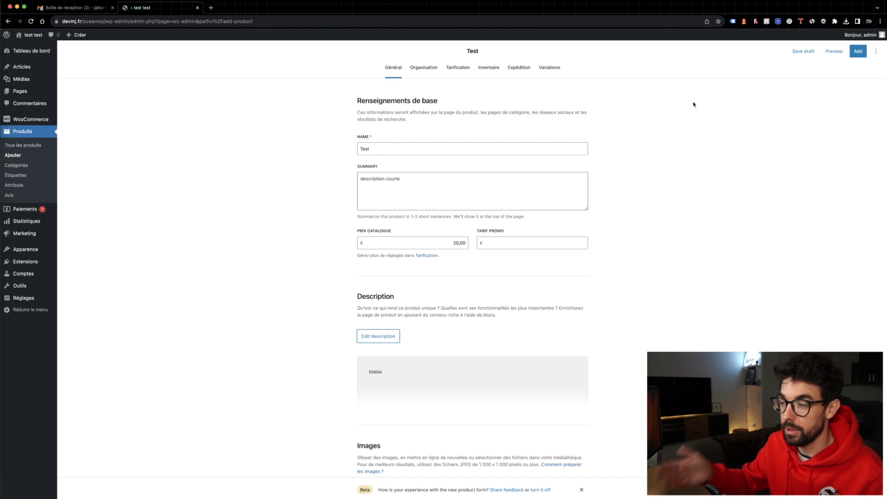
# Publish the product without an image, after viewing the options for selecting or uploading one
pyautogui.scroll(-3, 566, 200)
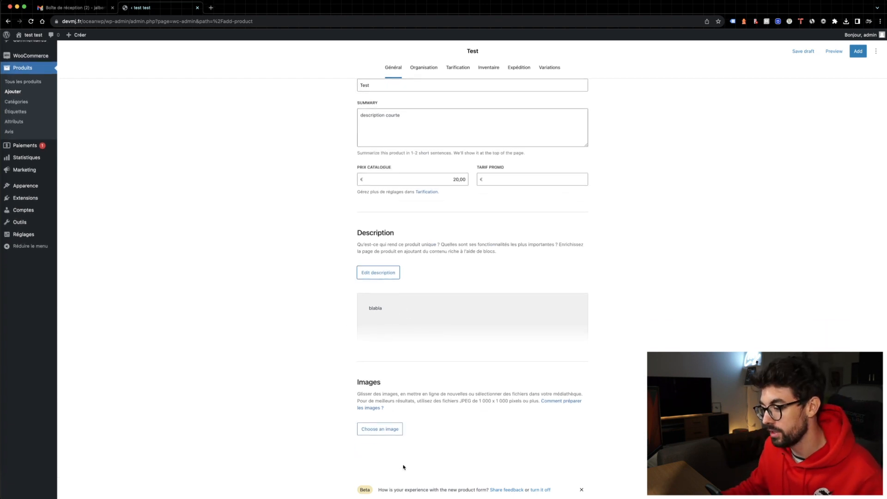
pyautogui.click(396, 434)
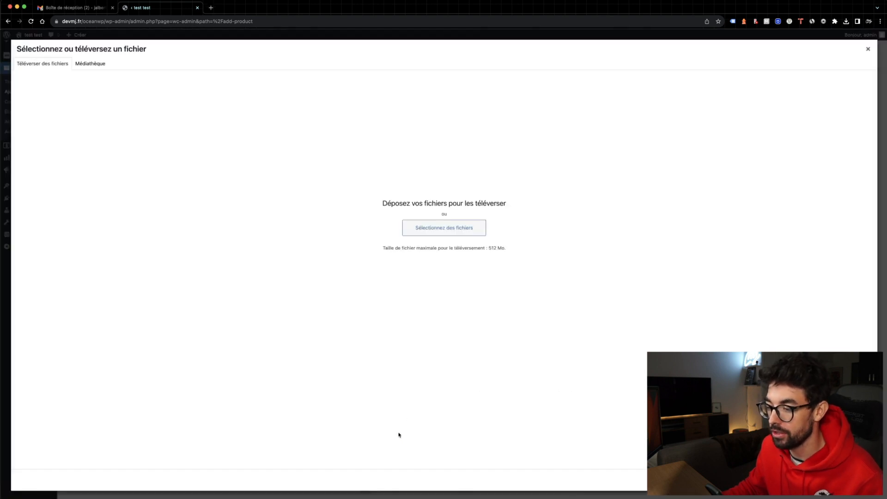
pyautogui.click(868, 48)
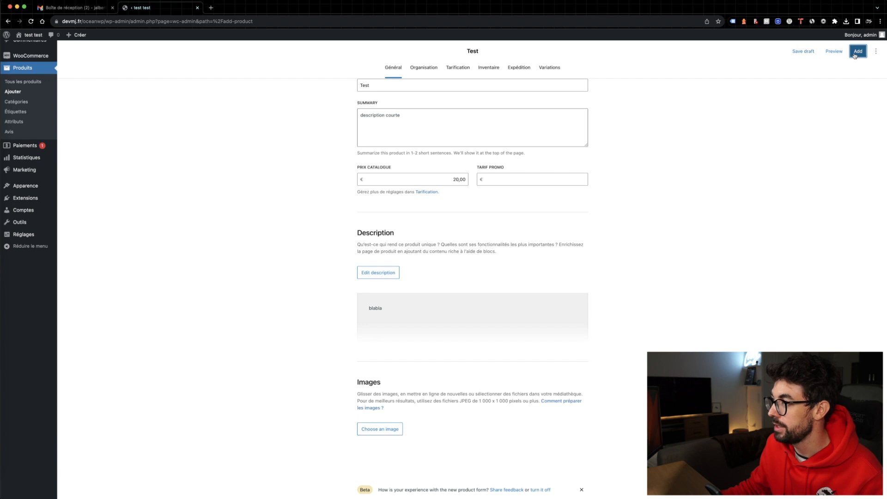
pyautogui.click(855, 55)
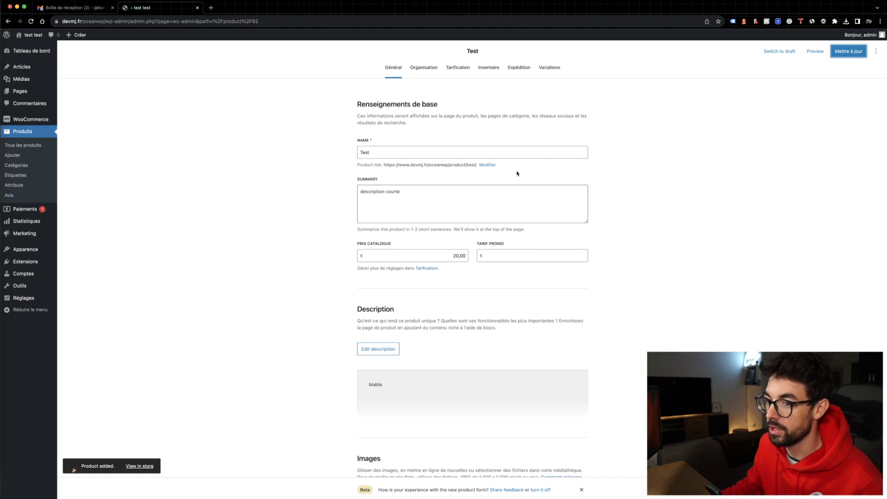
# Assign the Clothing category to the product in addition to Uncategorized
pyautogui.click(423, 74)
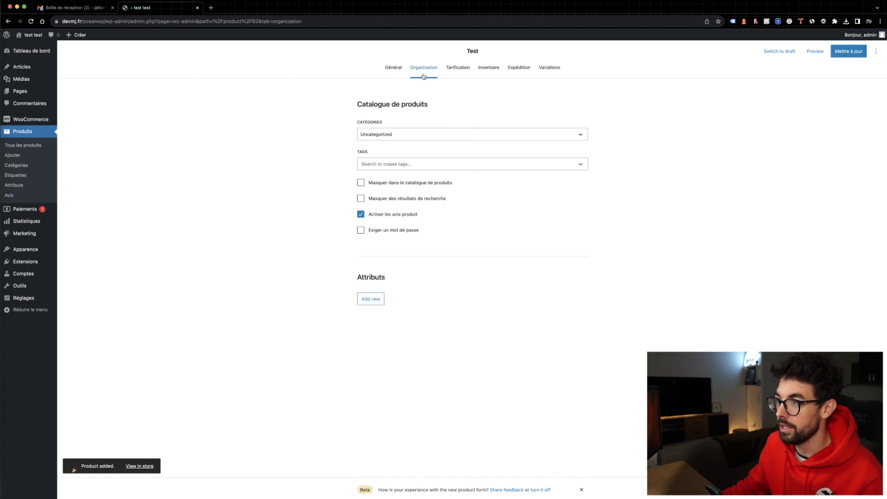
pyautogui.click(394, 135)
pyautogui.click(366, 149)
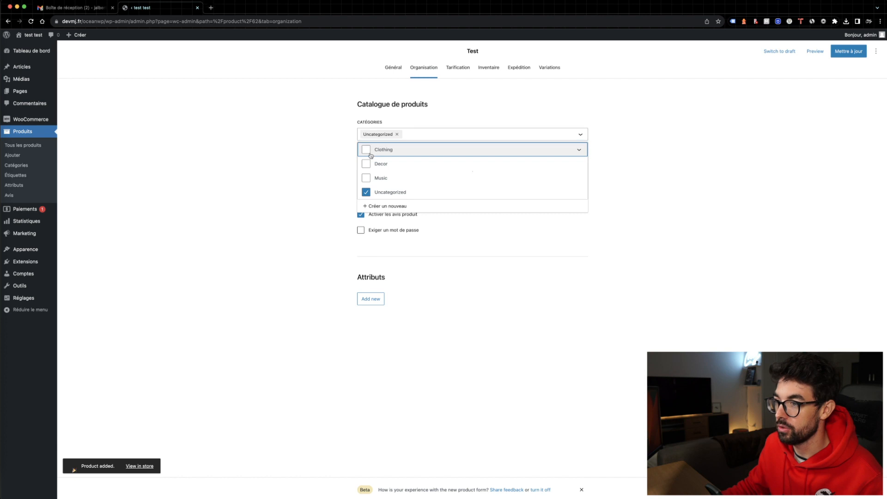
pyautogui.click(472, 316)
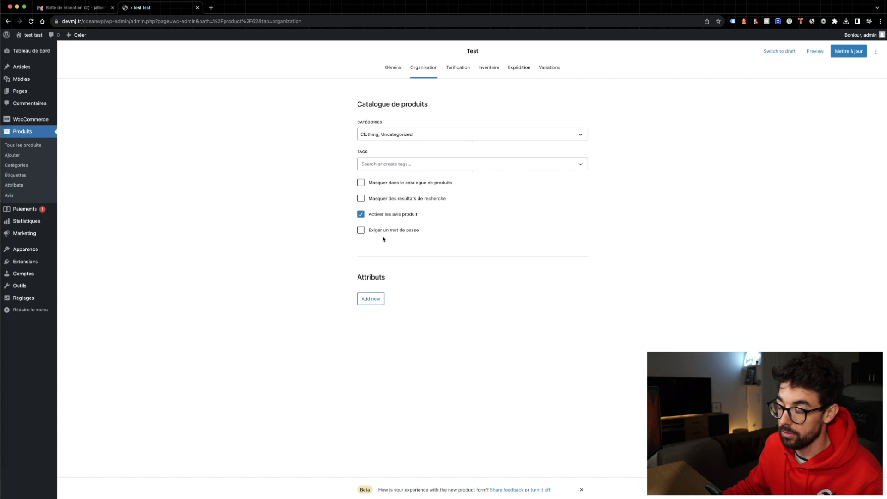
# Add the existing Color attribute to the product with the values Blue, Gray, Green and Red
pyautogui.click(376, 300)
pyautogui.click(291, 267)
pyautogui.click(298, 289)
pyautogui.click(431, 273)
pyautogui.click(412, 302)
pyautogui.click(410, 318)
pyautogui.click(409, 333)
pyautogui.click(637, 339)
pyautogui.click(641, 341)
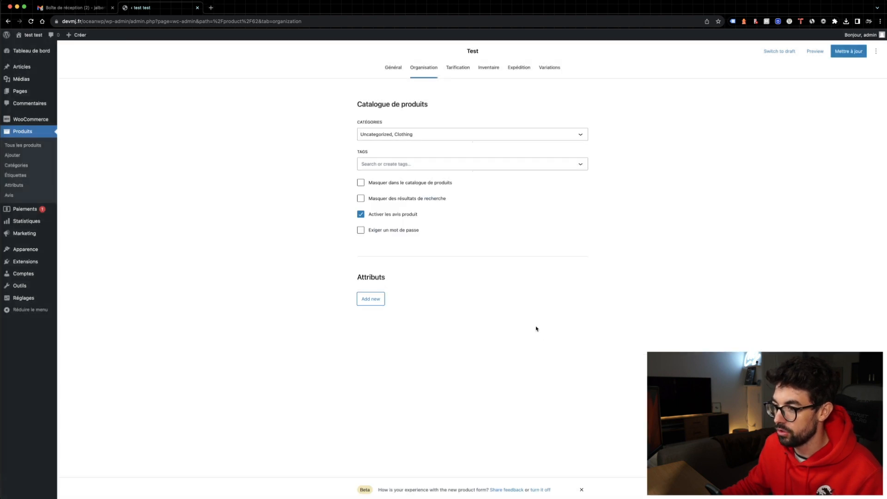
# Review the Color attribute's edit settings, including the help for its filter option, and close them without changes
pyautogui.click(556, 326)
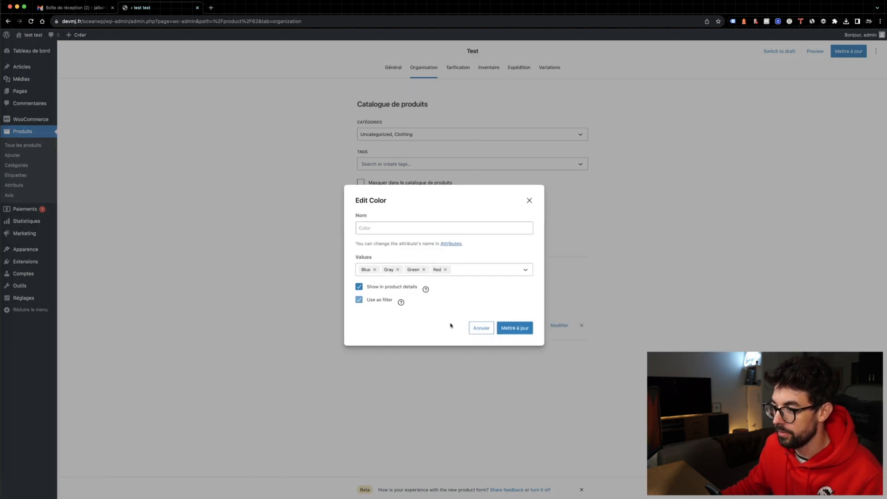
pyautogui.click(402, 303)
pyautogui.click(521, 299)
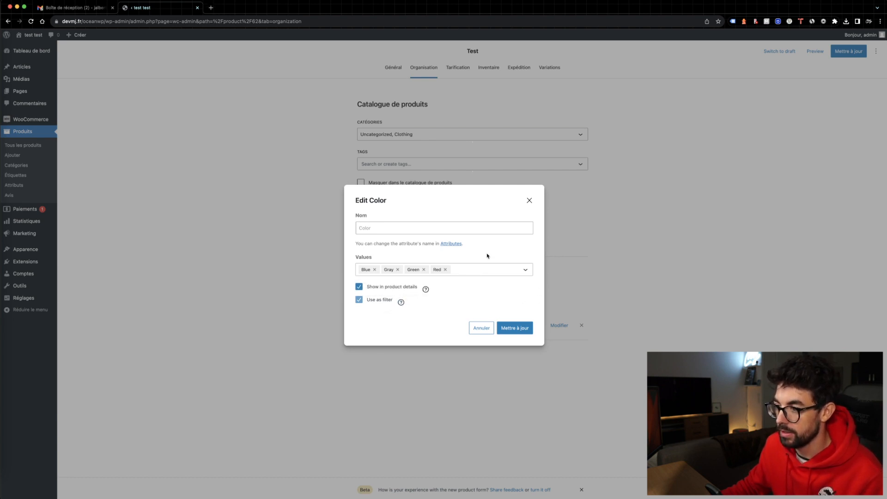
pyautogui.click(529, 201)
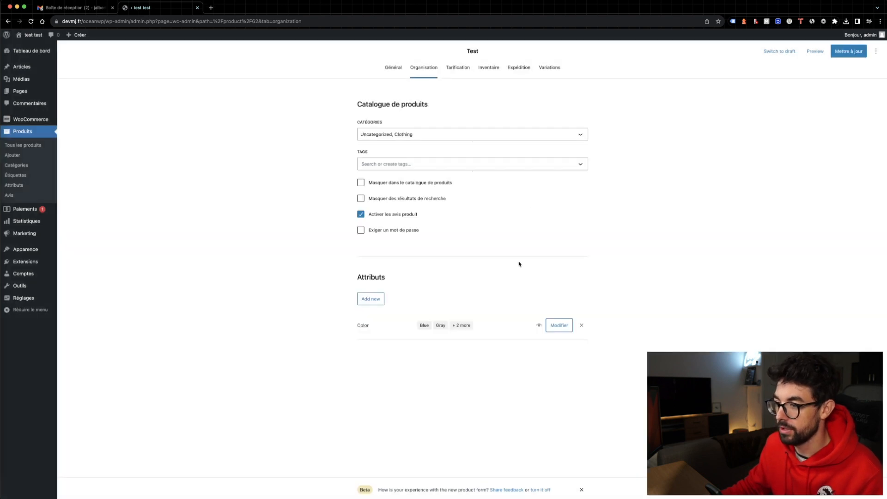
# Set the product's promotional price to 12 € and enable sale scheduling, after viewing the advanced VAT class options
pyautogui.click(448, 69)
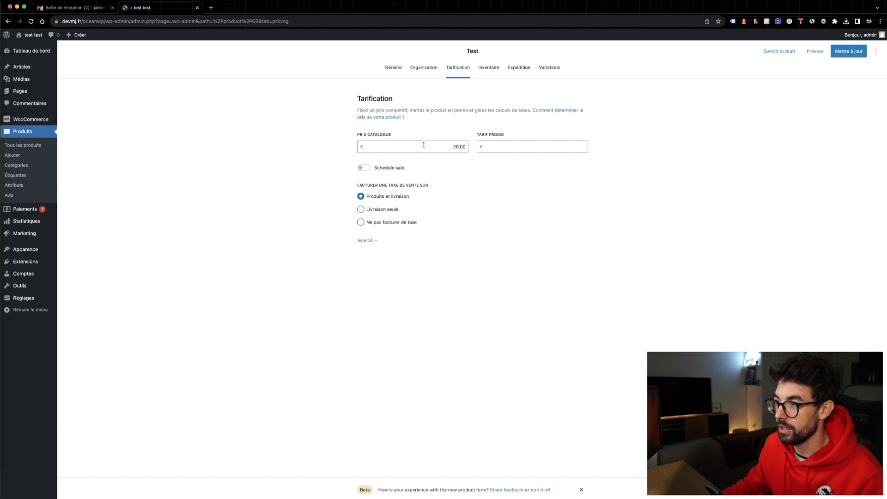
pyautogui.click(373, 240)
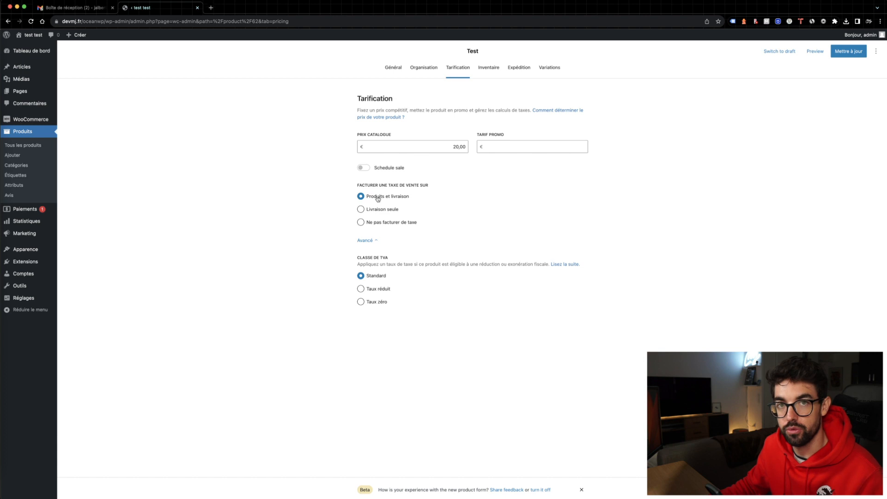
pyautogui.click(583, 146)
pyautogui.press('BackSpace')
pyautogui.write('12')
pyautogui.click(497, 167)
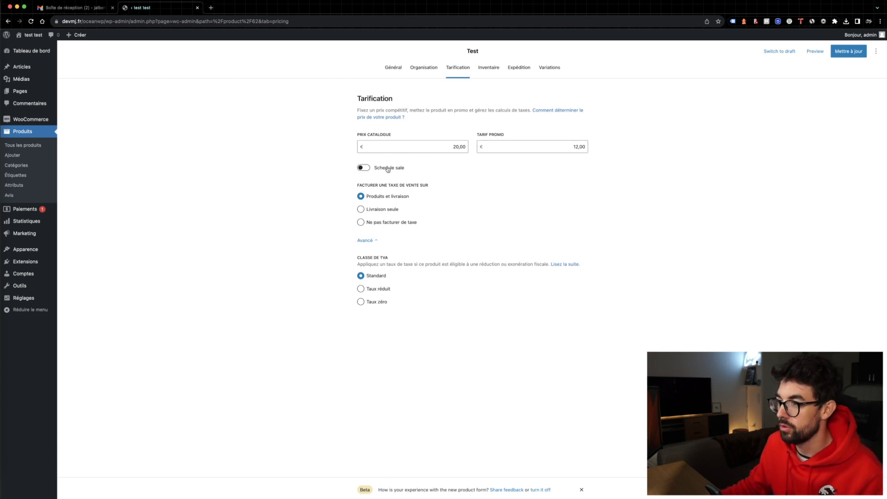
pyautogui.click(365, 168)
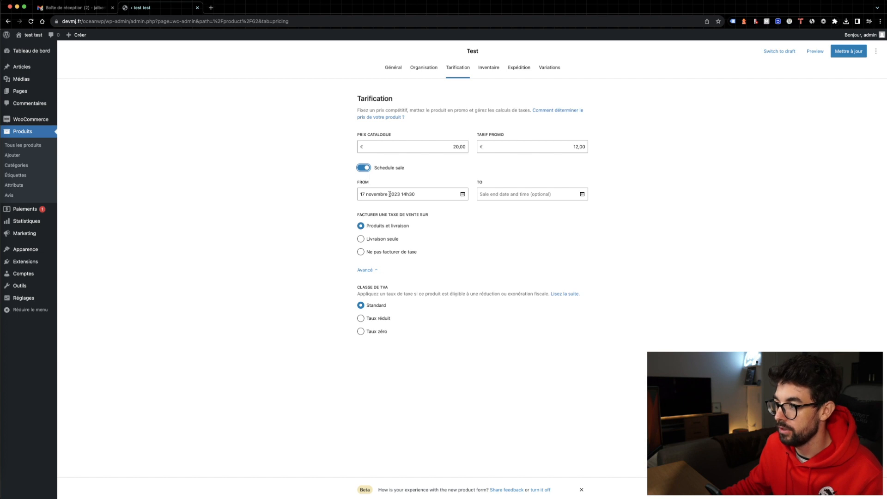
# Enable stock quantity tracking for the product with an available quantity of 10, and save the update
pyautogui.click(484, 69)
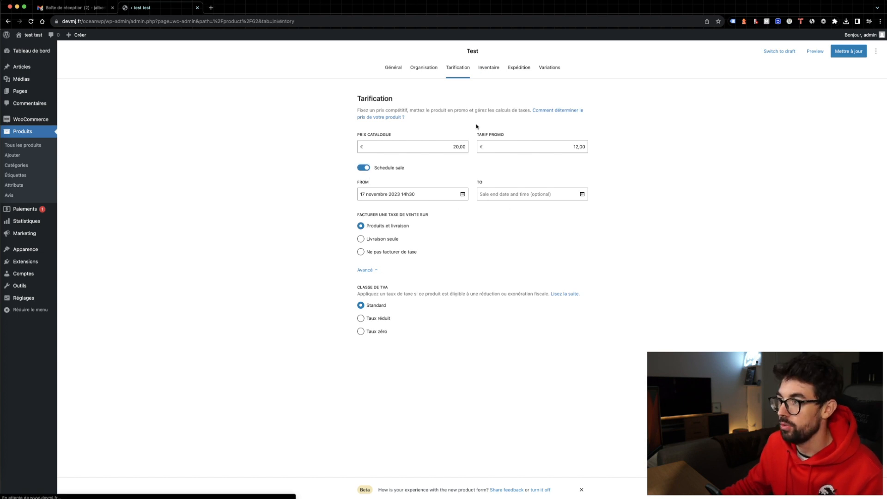
pyautogui.click(366, 237)
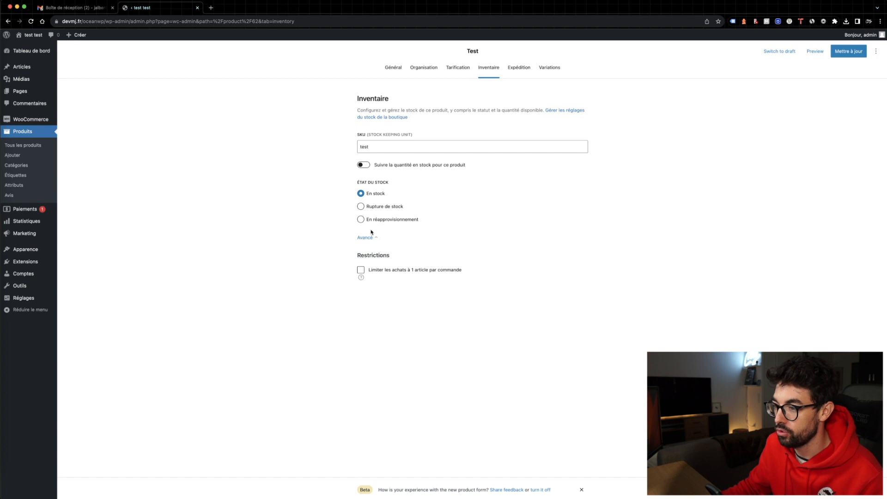
pyautogui.click(363, 165)
pyautogui.click(376, 191)
pyautogui.write('10')
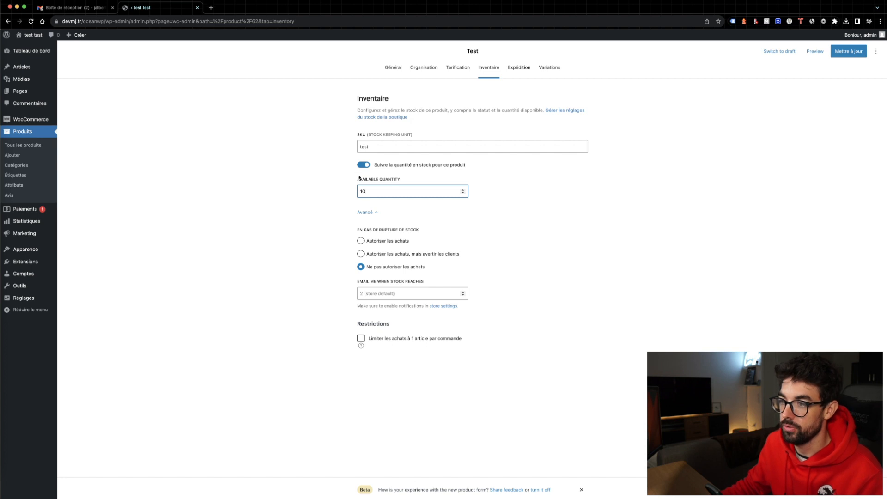
pyautogui.press('super+s')
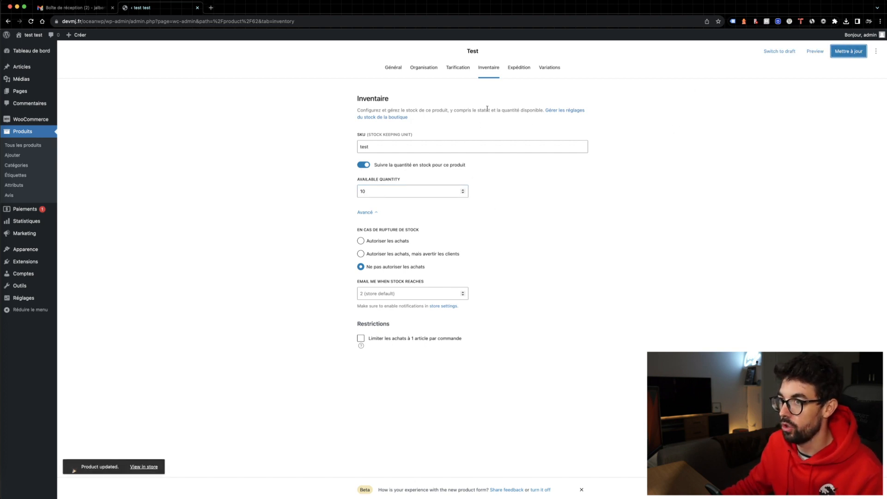
# View the shipping class choices, try to enter a product weight, and try to update the product
pyautogui.click(519, 67)
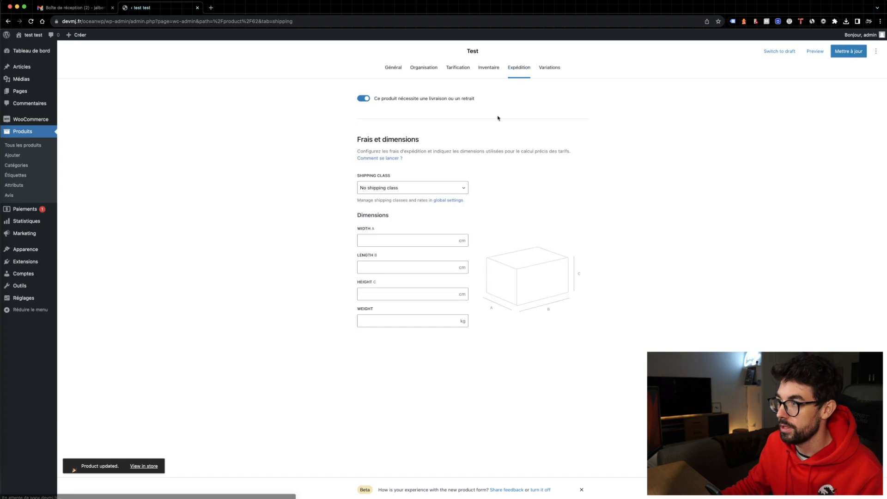
pyautogui.click(387, 192)
pyautogui.click(473, 202)
pyautogui.click(411, 326)
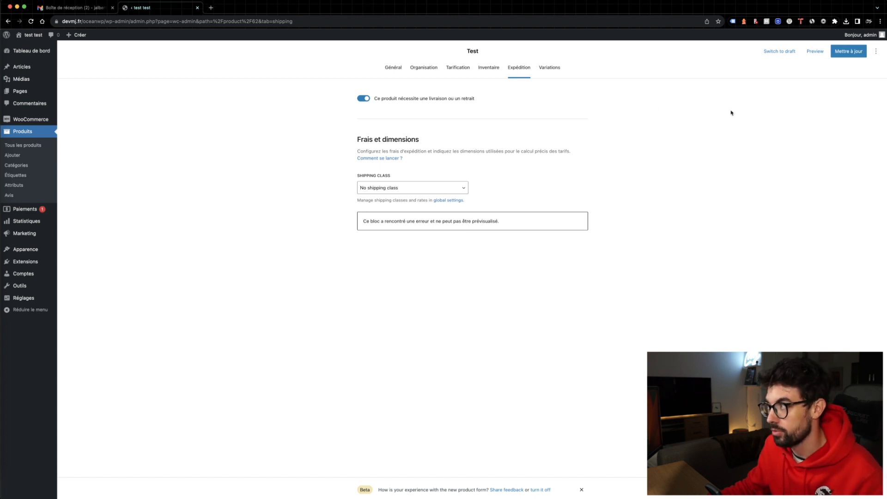
pyautogui.click(840, 51)
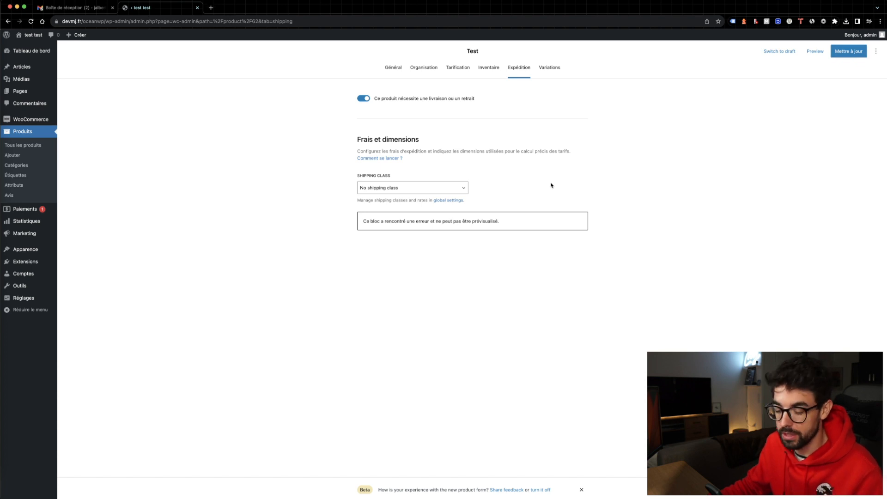
# Reload the product page and try again to set the shipping weight to 1 kg
pyautogui.press('super+r')
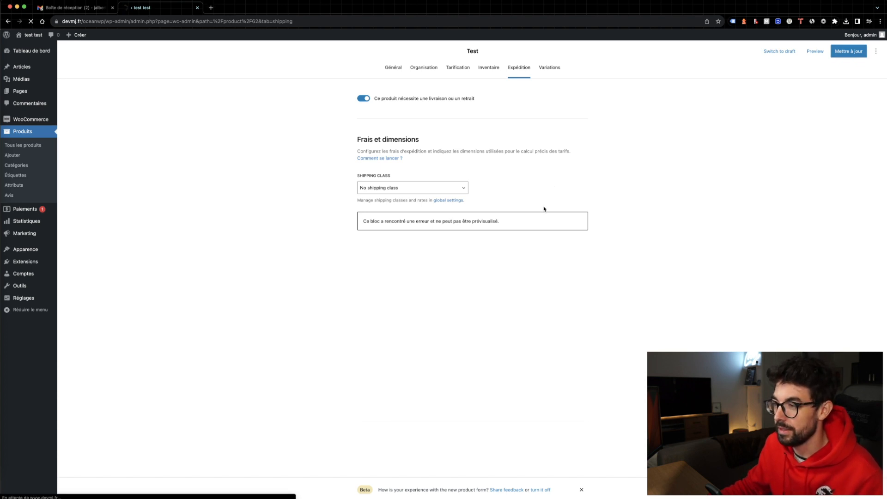
pyautogui.click(409, 320)
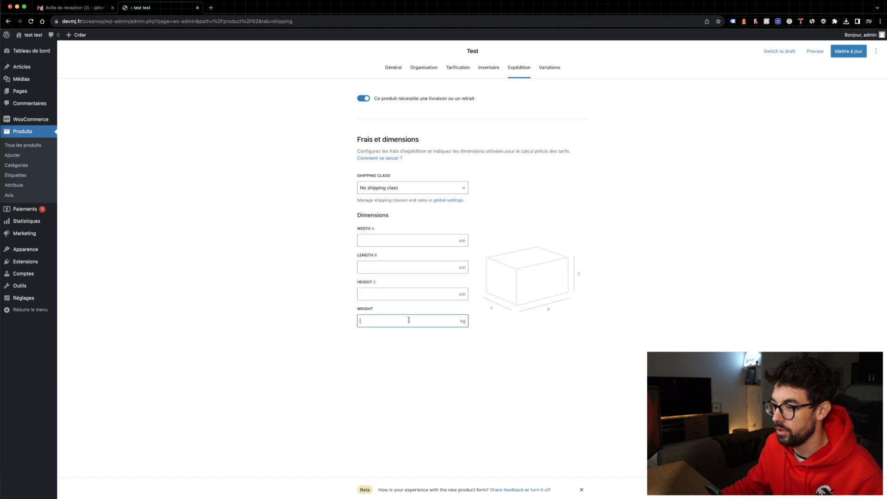
pyautogui.write('1')
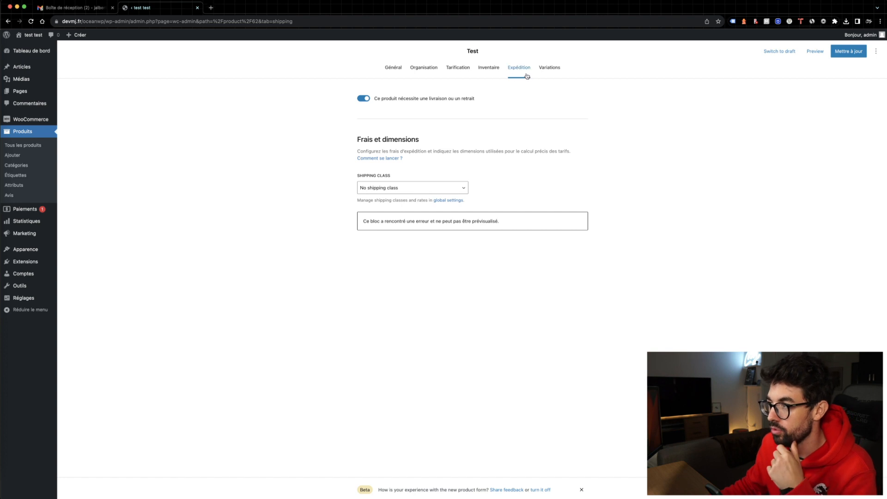
# Choose the Size attribute with the values Large, Medium and Small as the product's variation options
pyautogui.click(542, 72)
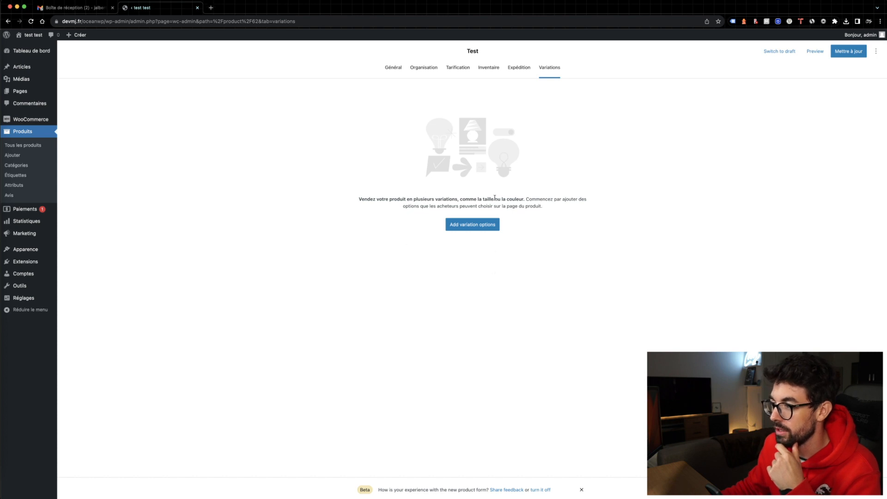
pyautogui.click(466, 225)
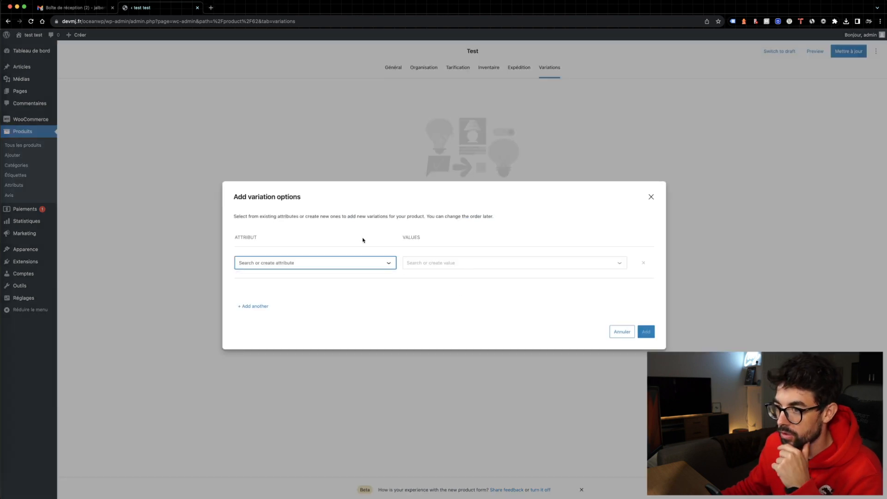
pyautogui.click(358, 263)
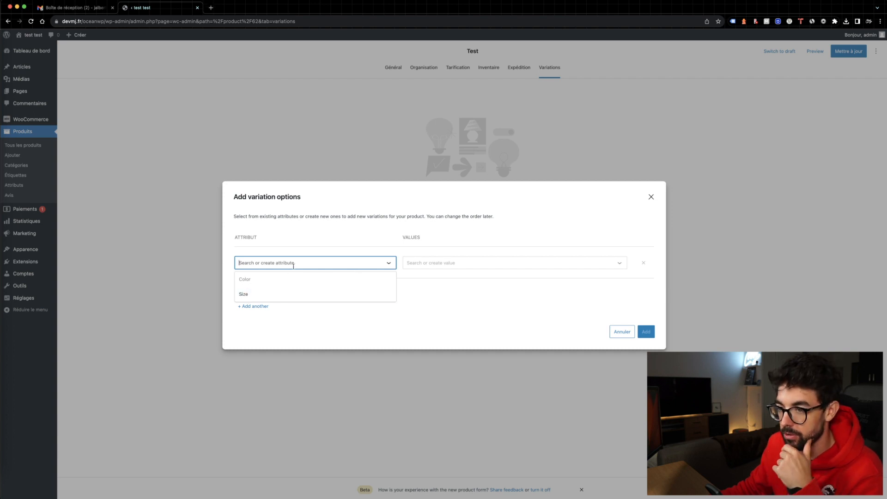
pyautogui.click(265, 294)
pyautogui.click(423, 262)
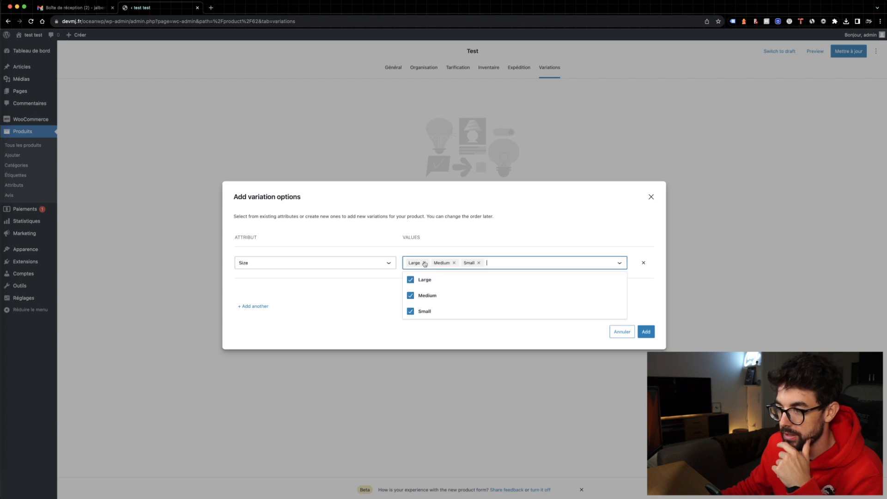
pyautogui.click(641, 314)
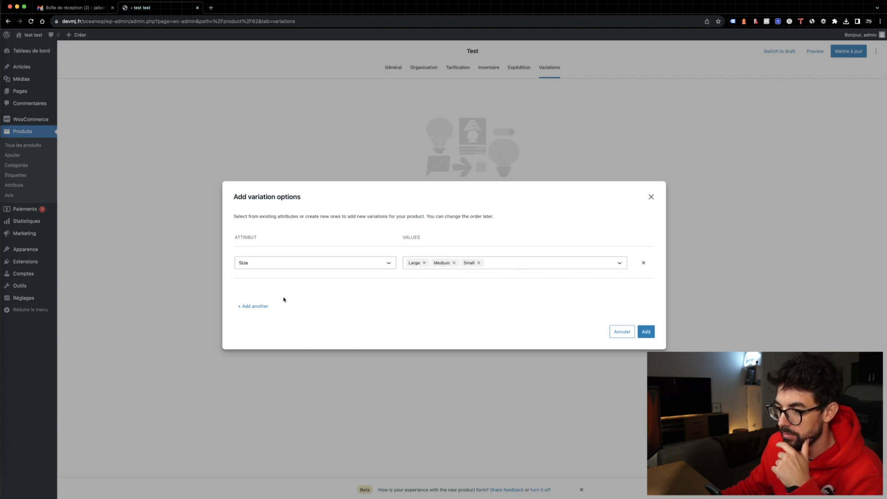
pyautogui.click(271, 306)
pyautogui.click(287, 284)
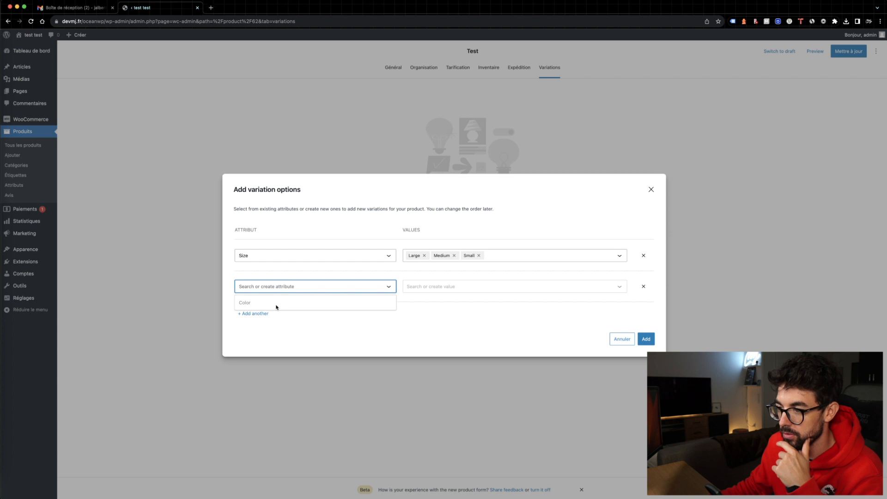
pyautogui.click(363, 328)
pyautogui.click(643, 288)
# Generate the product variations from the Size options and dismiss the notice about managing variations
pyautogui.click(646, 323)
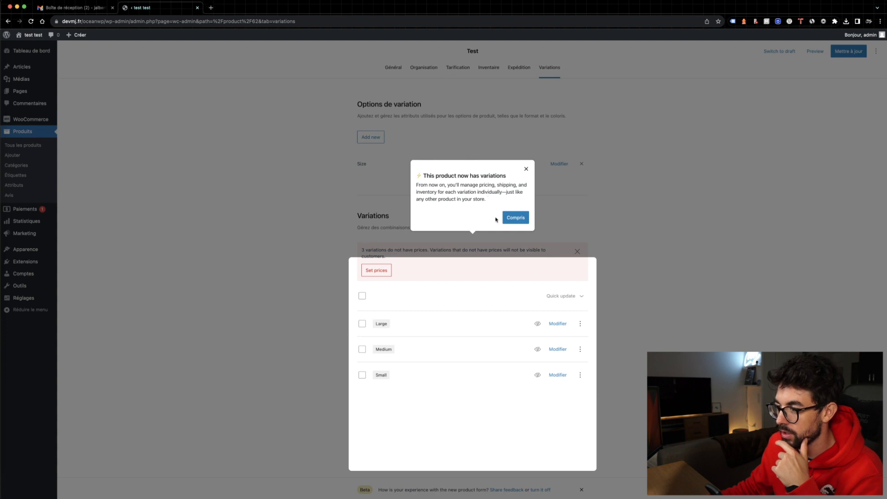
pyautogui.click(517, 219)
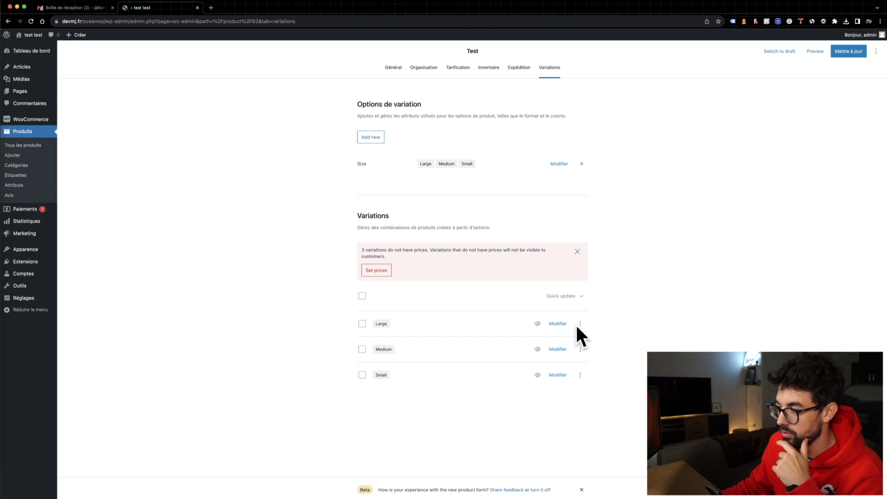
# Set the Large variation's regular price to 10 €, update it, and return to the main product
pyautogui.click(563, 325)
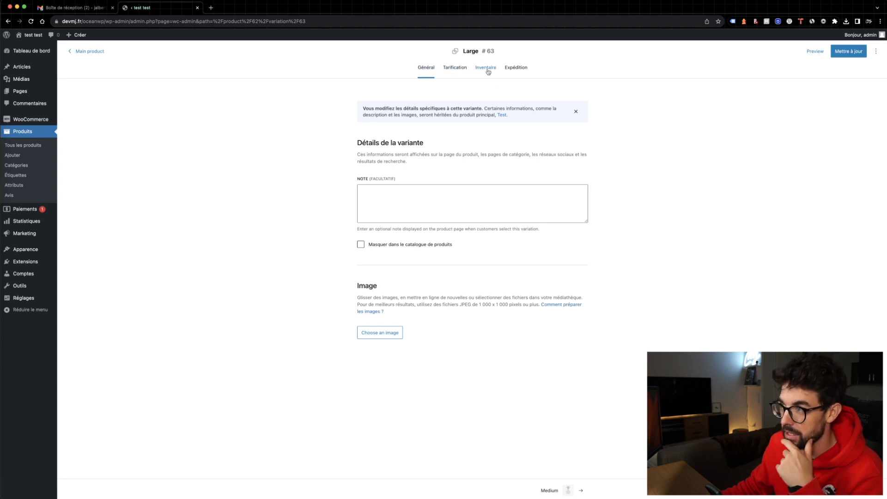
pyautogui.click(444, 68)
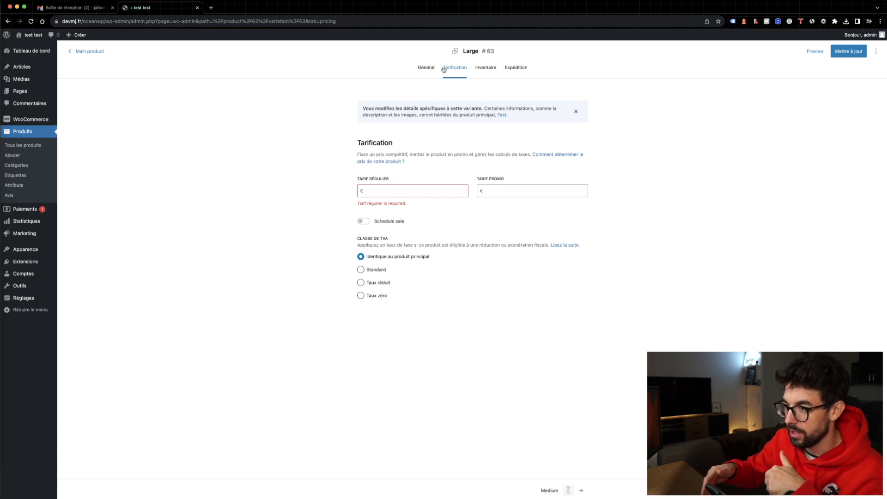
pyautogui.click(377, 191)
pyautogui.write('10')
pyautogui.click(467, 231)
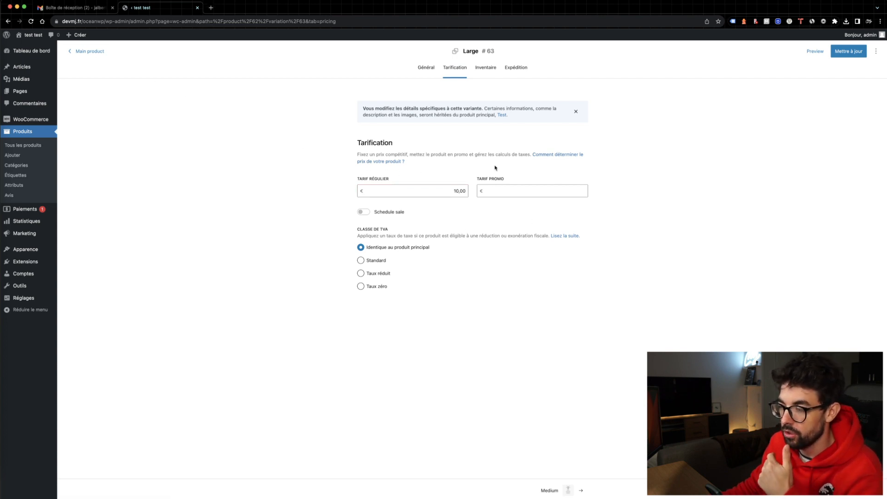
pyautogui.press('super+s')
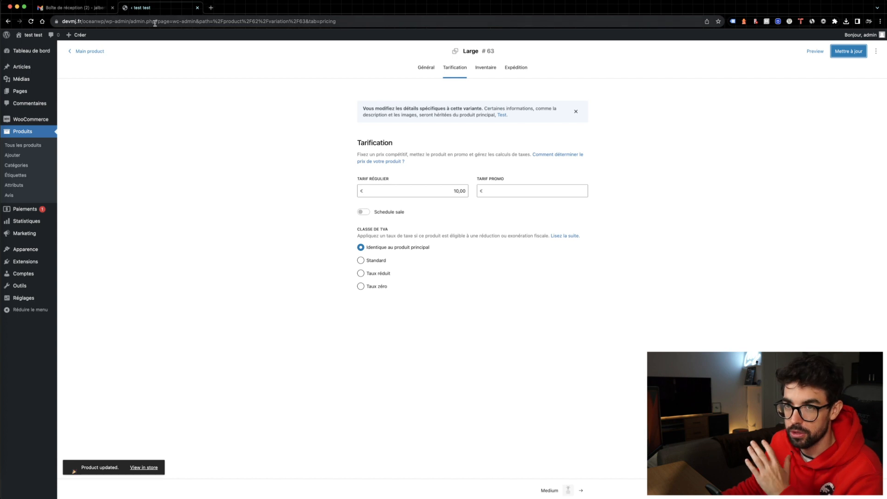
pyautogui.click(90, 53)
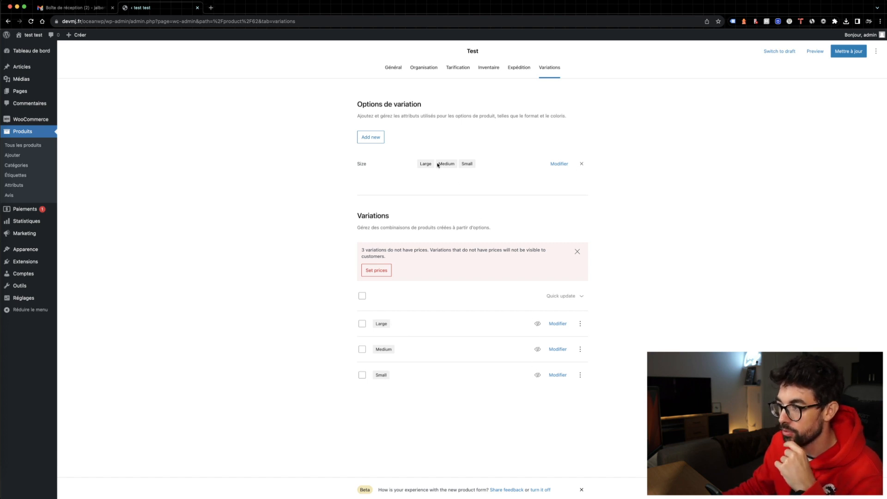
# Remove the Color attribute from the Test product's organization settings
pyautogui.click(393, 68)
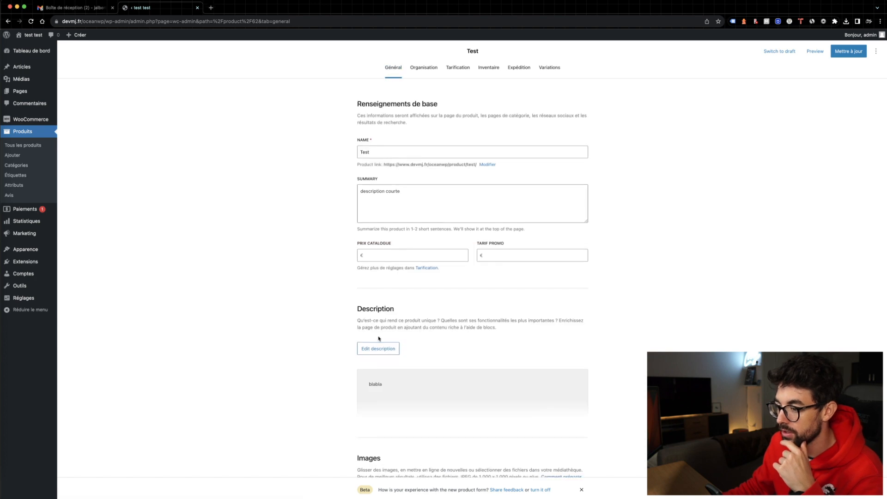
pyautogui.click(423, 67)
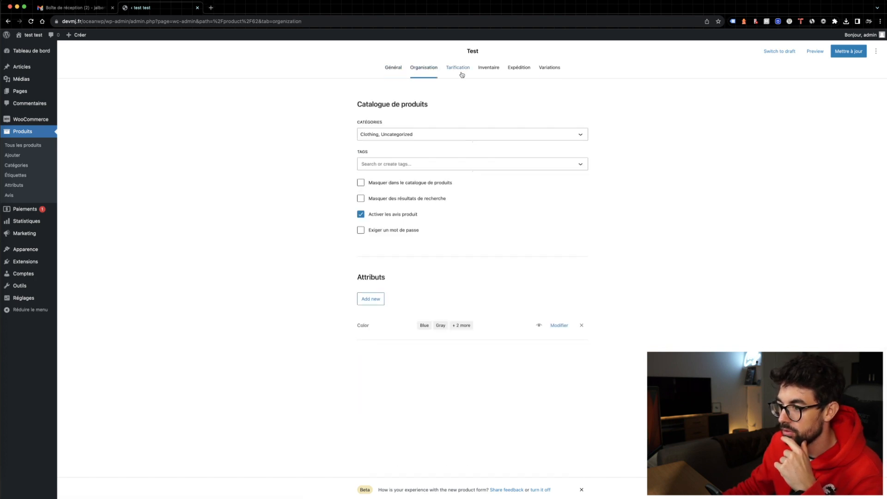
pyautogui.click(582, 326)
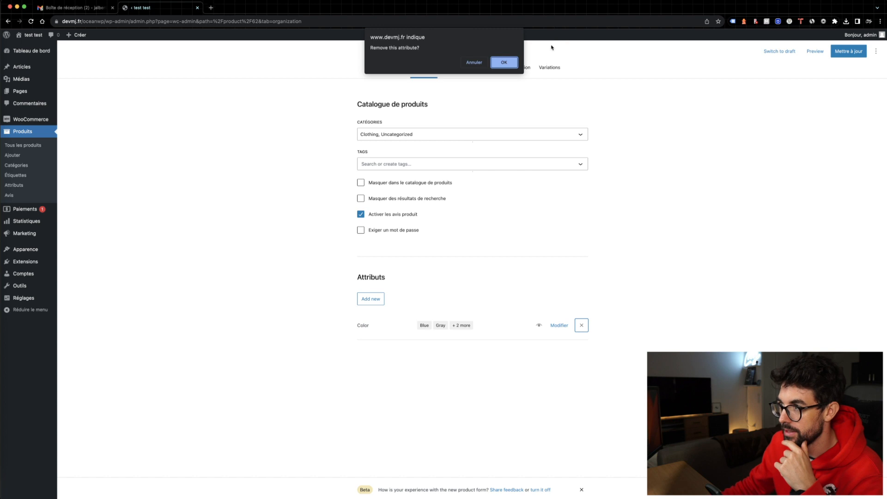
pyautogui.click(504, 62)
# Check which attributes can be added as variation options, then close the dialog without adding any
pyautogui.click(550, 68)
pyautogui.click(371, 137)
pyautogui.click(298, 263)
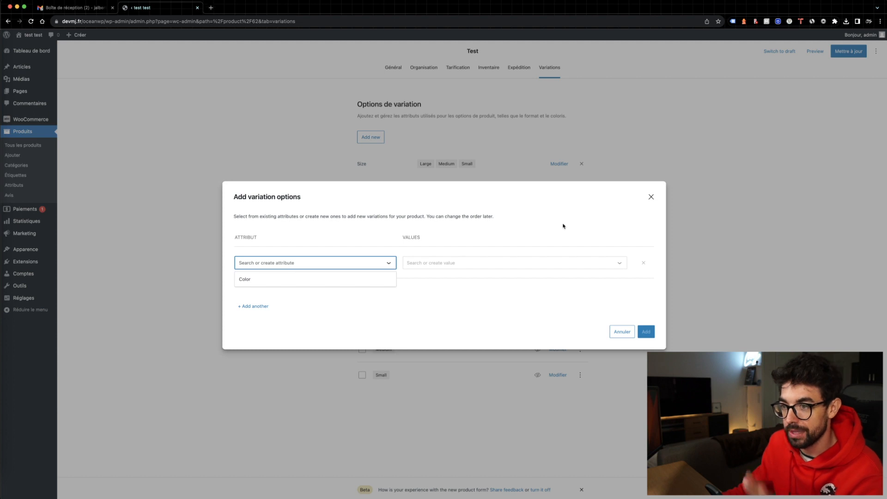
pyautogui.click(650, 197)
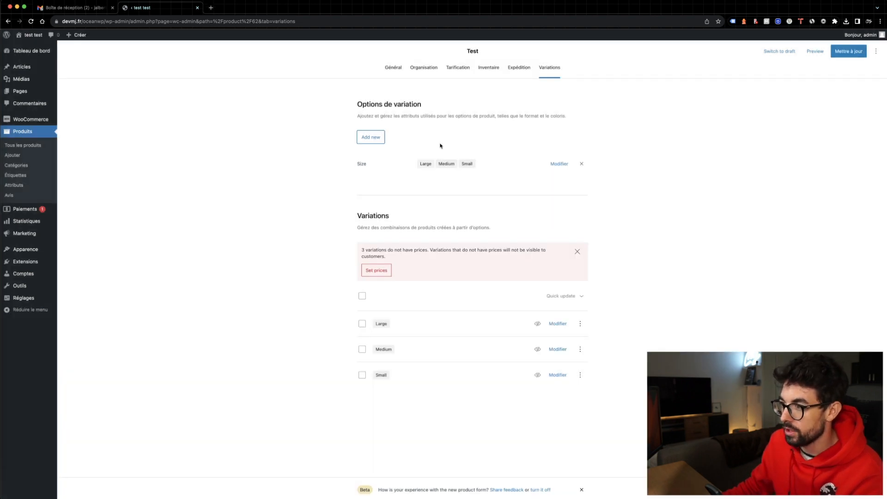
# Dismiss the beta feedback bar and review the product's general details, extra options, organization and variations
pyautogui.click(392, 68)
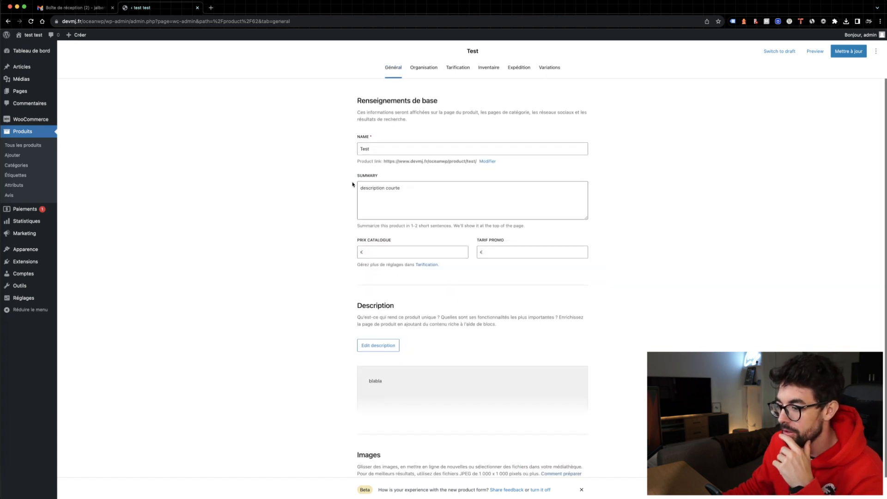
pyautogui.scroll(-3, 588, 438)
pyautogui.click(582, 490)
pyautogui.scroll(3, 573, 429)
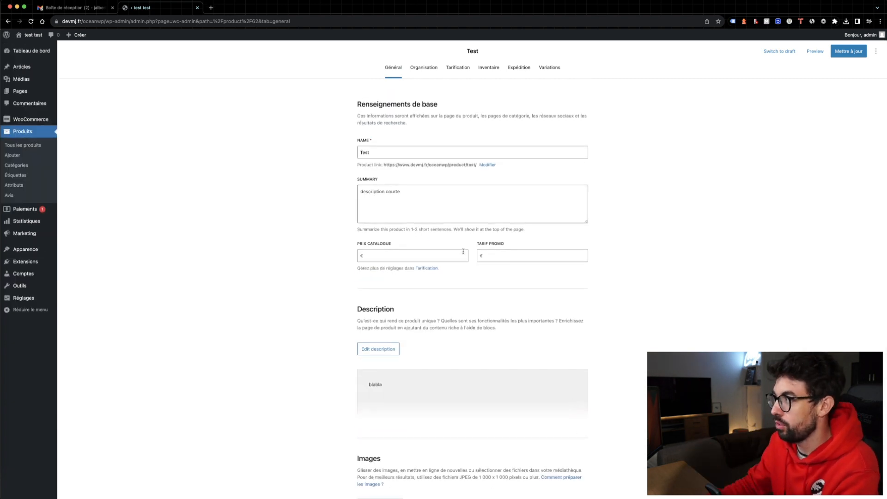
pyautogui.scroll(-1, 505, 125)
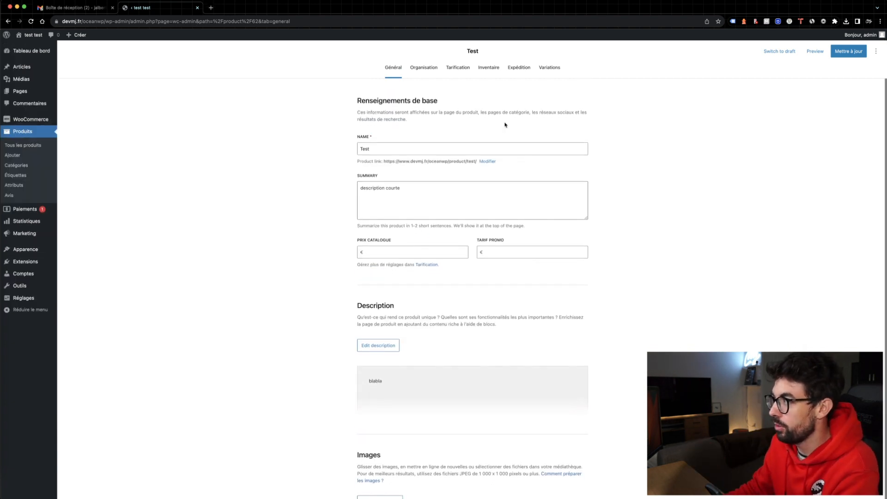
pyautogui.click(876, 51)
pyautogui.click(658, 122)
pyautogui.click(423, 67)
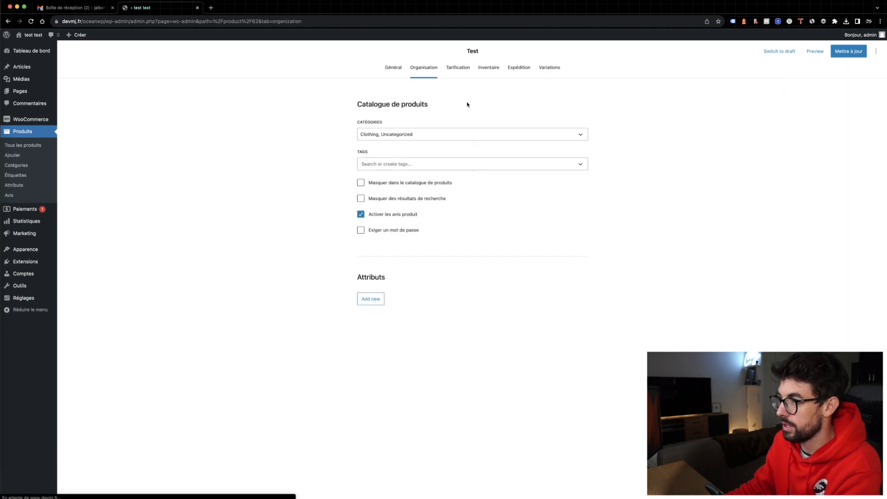
pyautogui.click(549, 67)
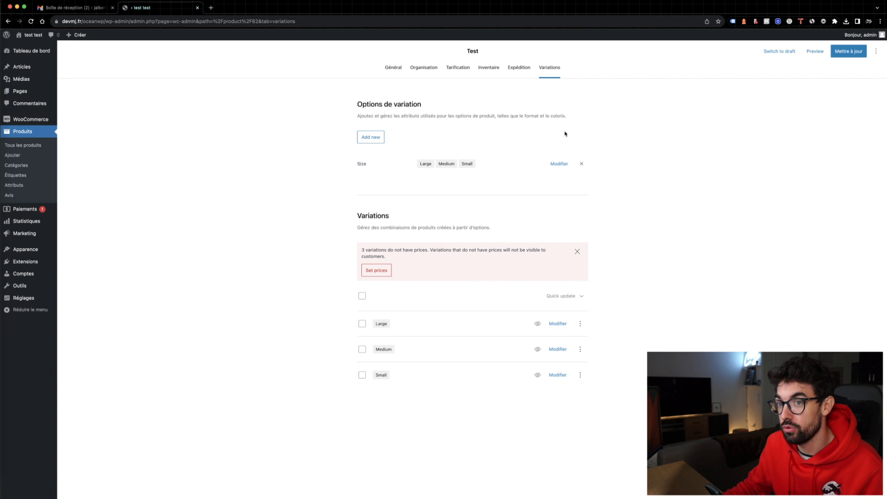
# Leave the Test product without saving and view the product type choices of WordPress Pennant in the classic editor
pyautogui.click(48, 146)
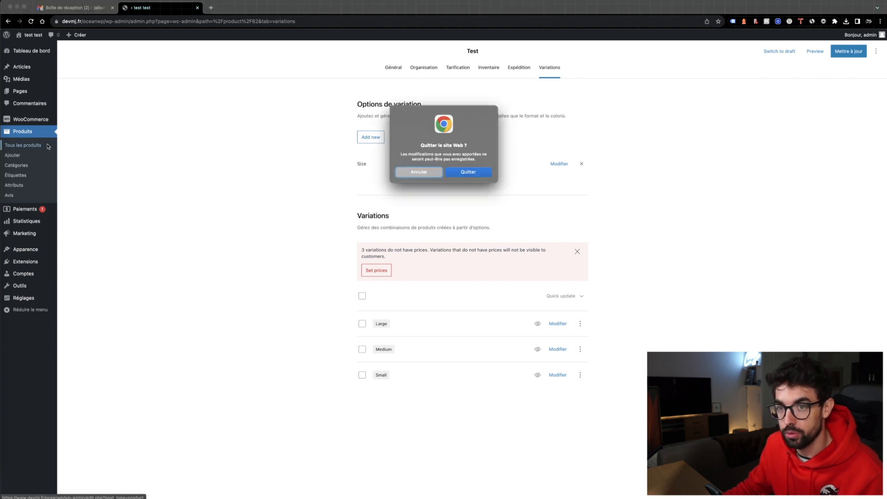
pyautogui.click(481, 170)
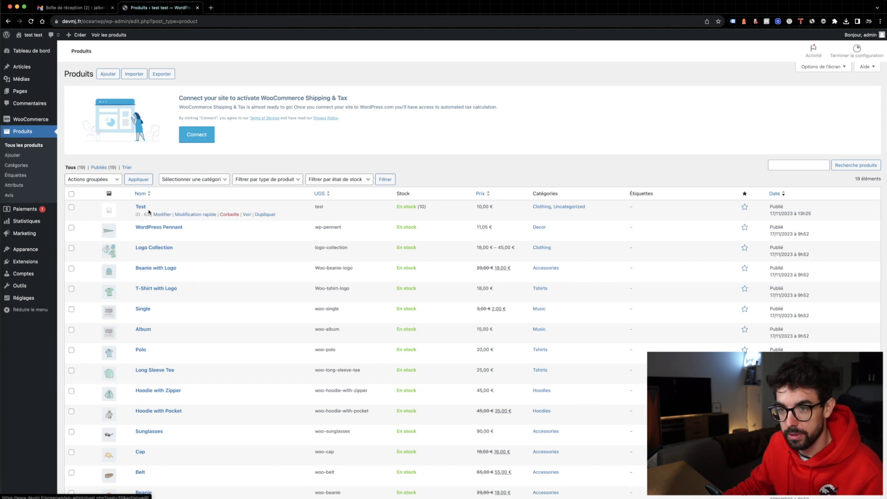
pyautogui.click(147, 227)
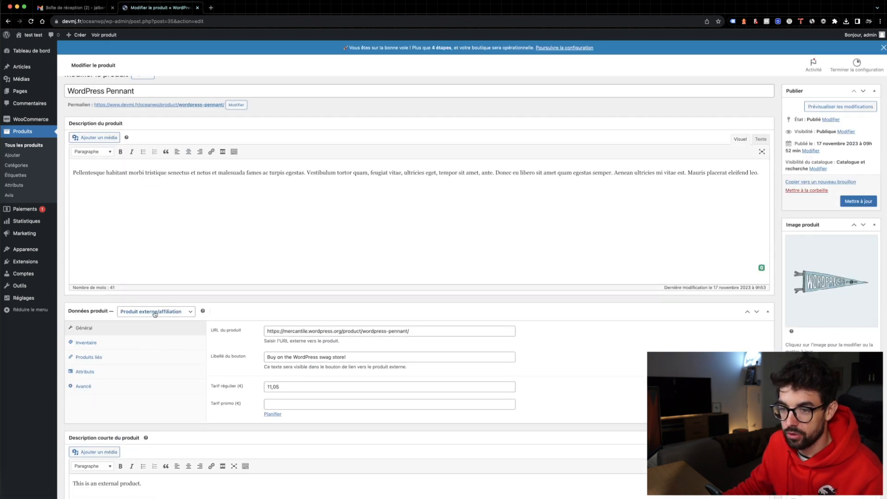
pyautogui.click(155, 315)
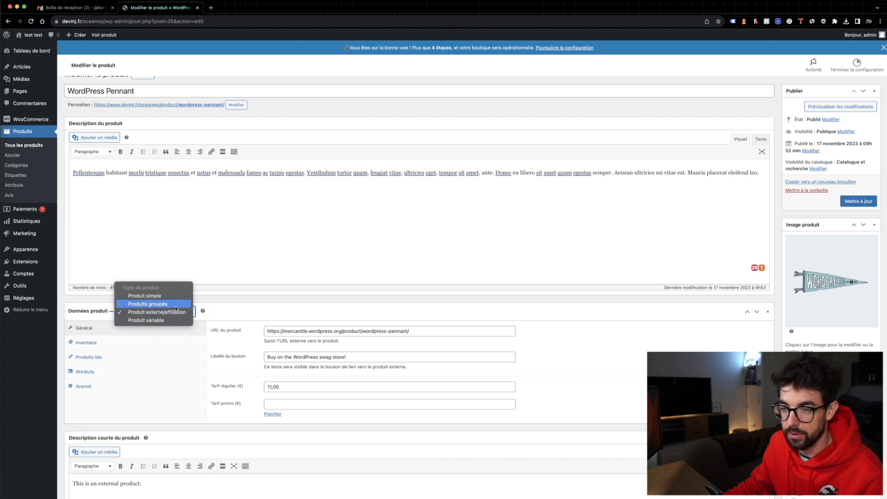
pyautogui.click(303, 283)
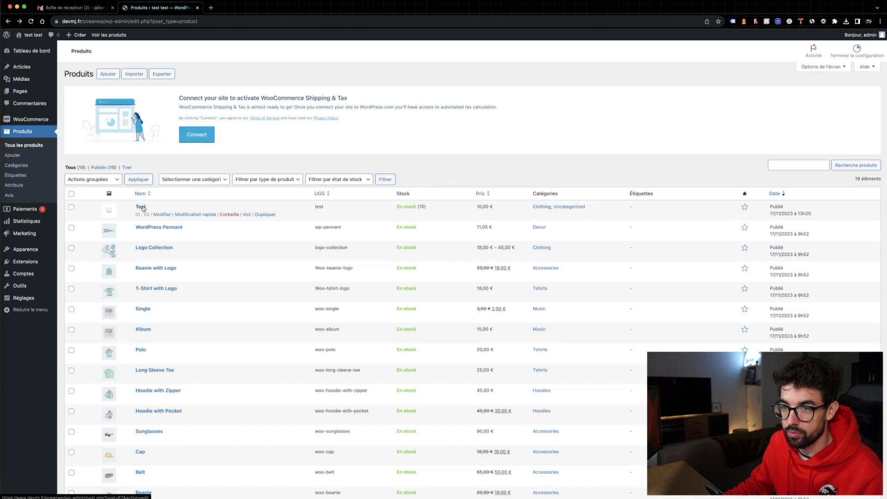
# Reopen the Test product, preview it in the store, and compare its page with the Hoodie with Logo page from the Clothing category
pyautogui.click(141, 207)
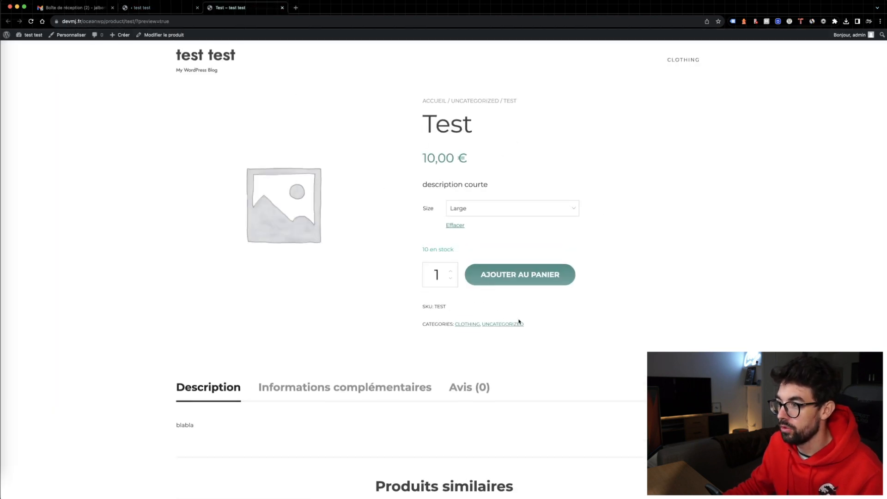
pyautogui.keyDown('super'); pyautogui.click(681, 61); pyautogui.keyUp('super')
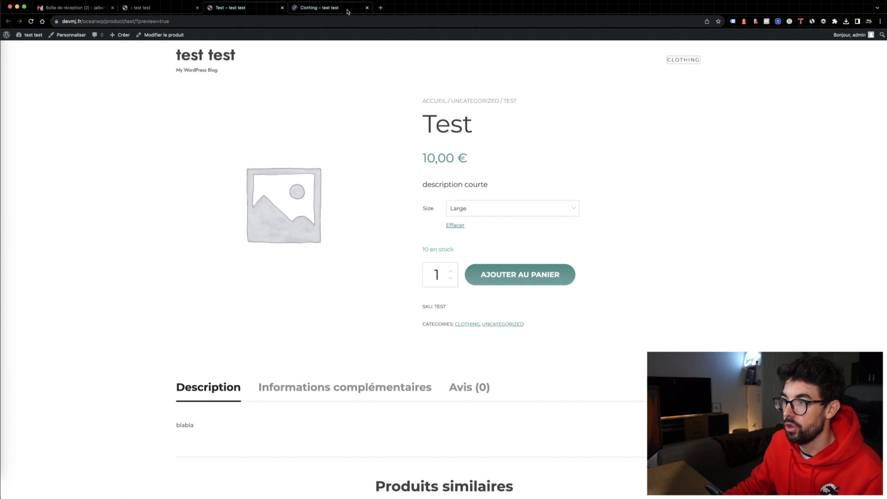
pyautogui.click(347, 12)
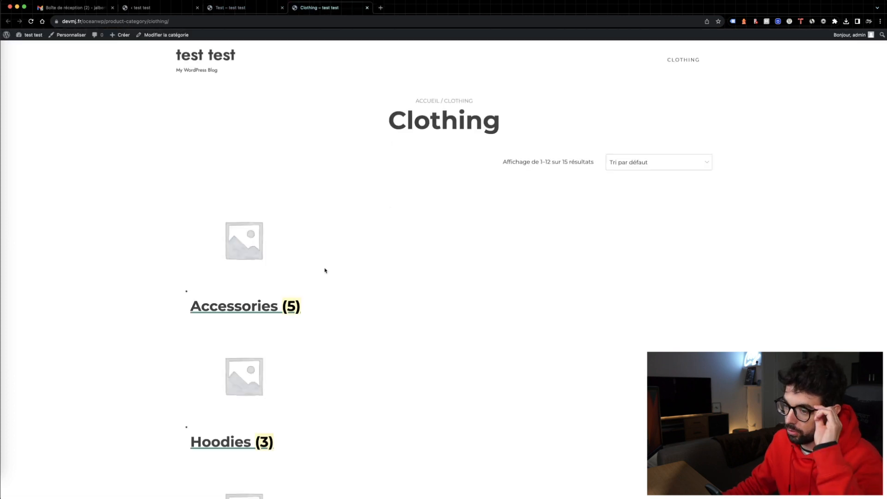
pyautogui.scroll(-15, 324, 271)
pyautogui.click(376, 173)
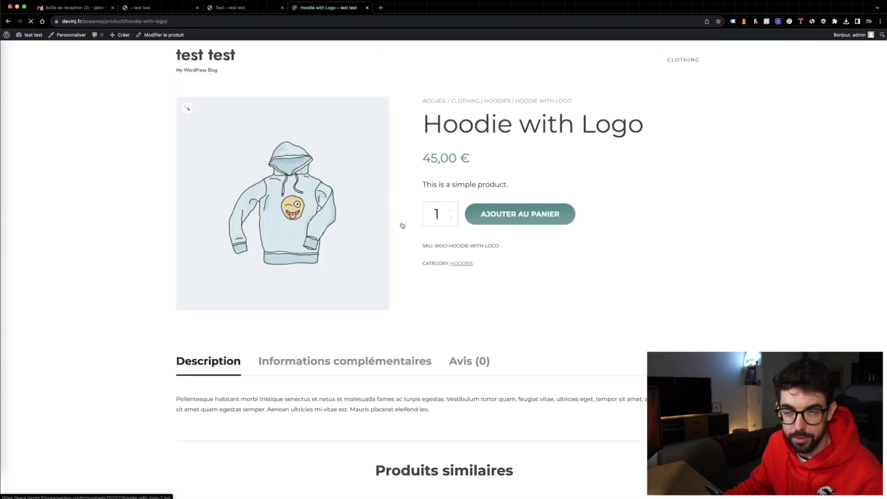
pyautogui.click(265, 8)
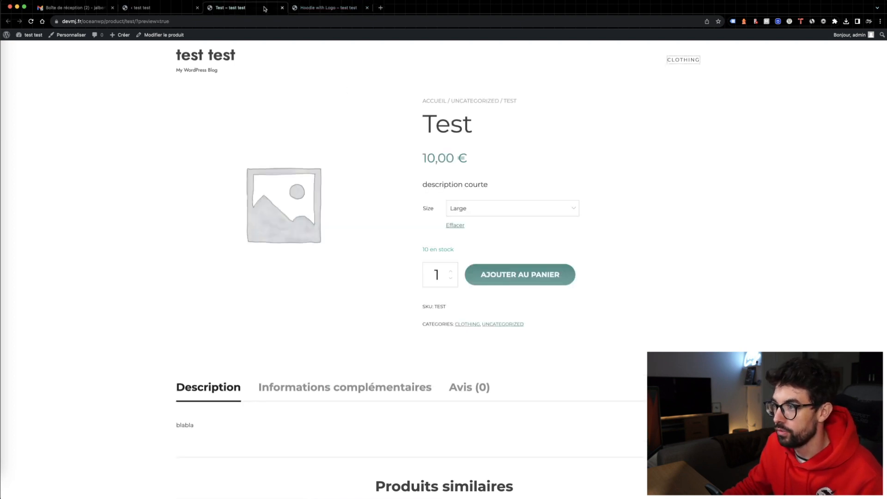
pyautogui.click(350, 12)
pyautogui.click(221, 11)
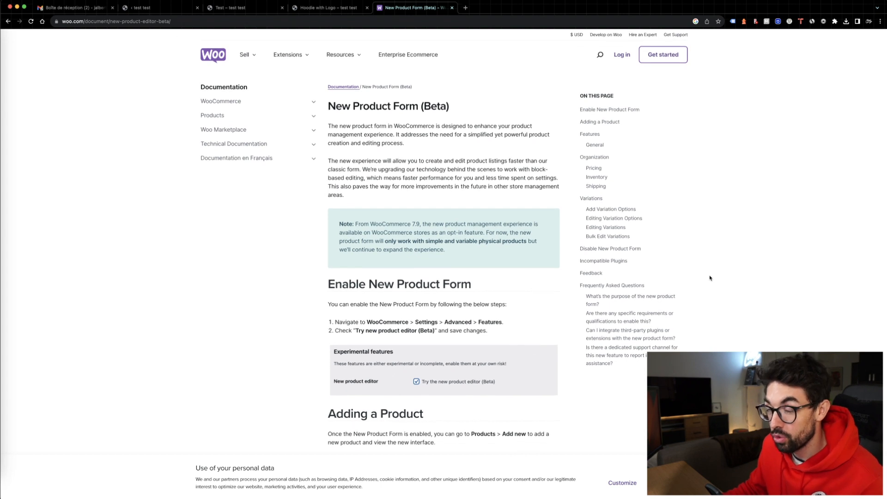
# Read the Woo documentation on the New Product Form (Beta), covering enabling it, adding a product, general details and organization
pyautogui.scroll(-5, 710, 277)
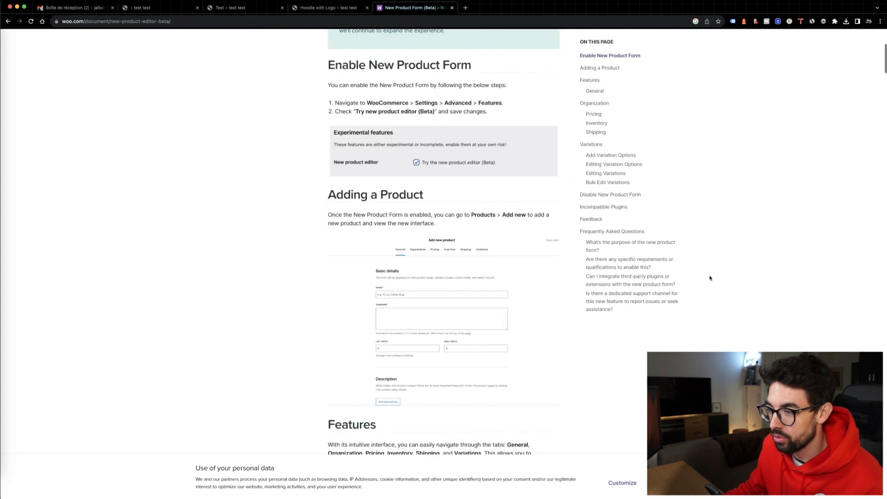
pyautogui.scroll(-3, 710, 278)
pyautogui.scroll(-9, 709, 278)
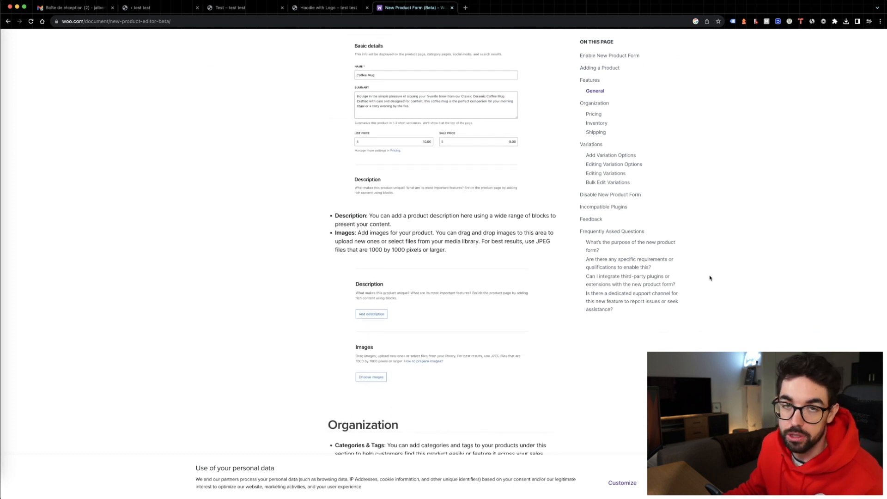
pyautogui.scroll(-6, 709, 278)
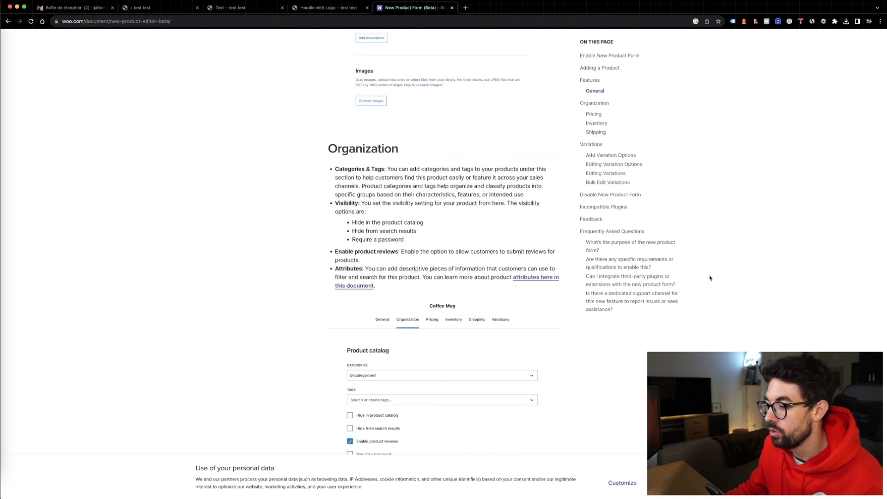
pyautogui.scroll(-3, 710, 278)
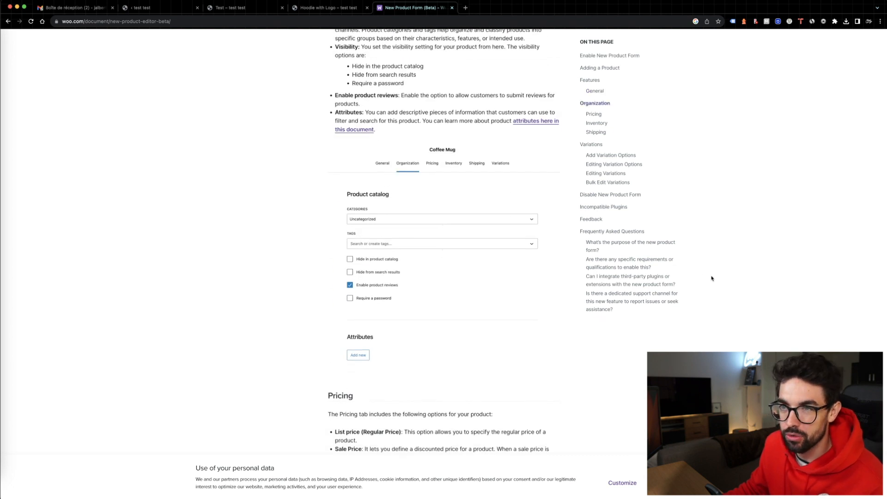